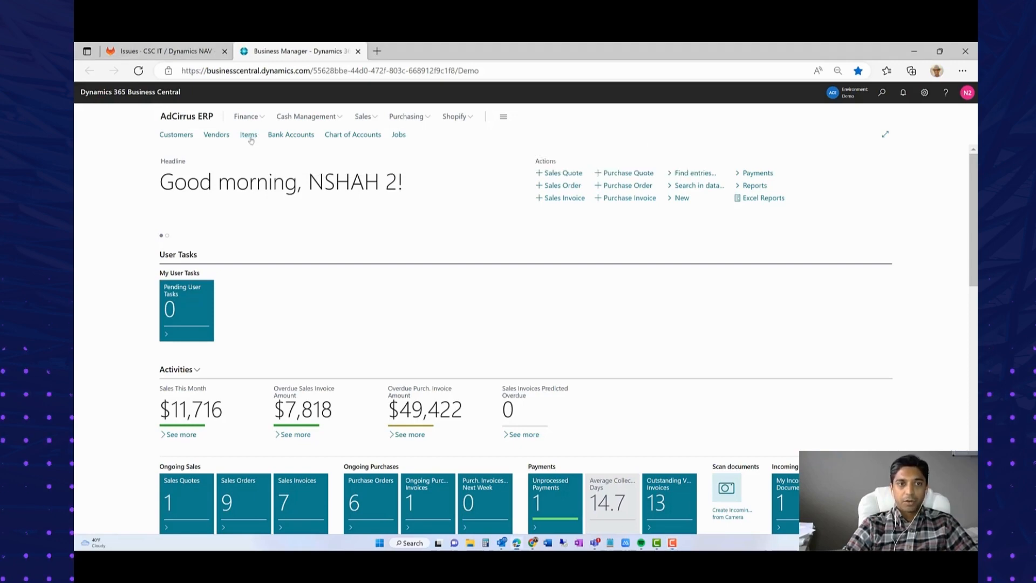
Open the items list, view it as tall tiles, and return it to the plain list layout.
{"action": "left_click", "coordinate": [250, 138]}
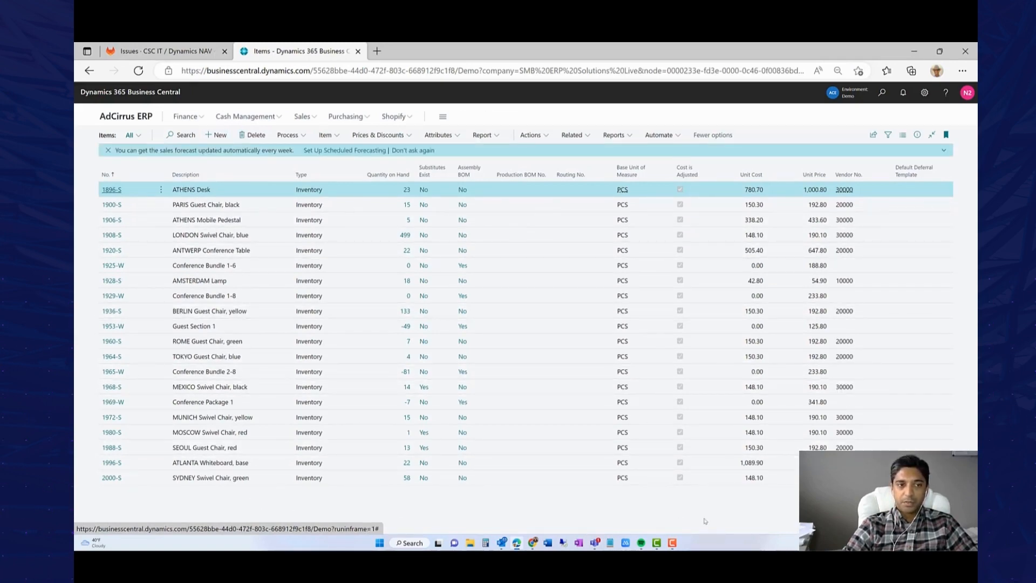
{"action": "left_click", "coordinate": [902, 138]}
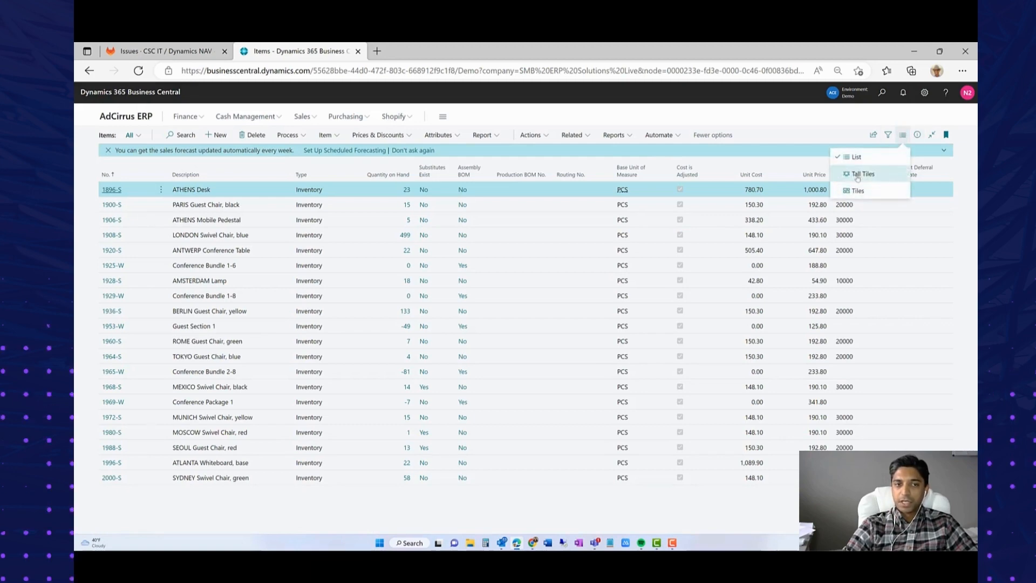
{"action": "left_click", "coordinate": [861, 172]}
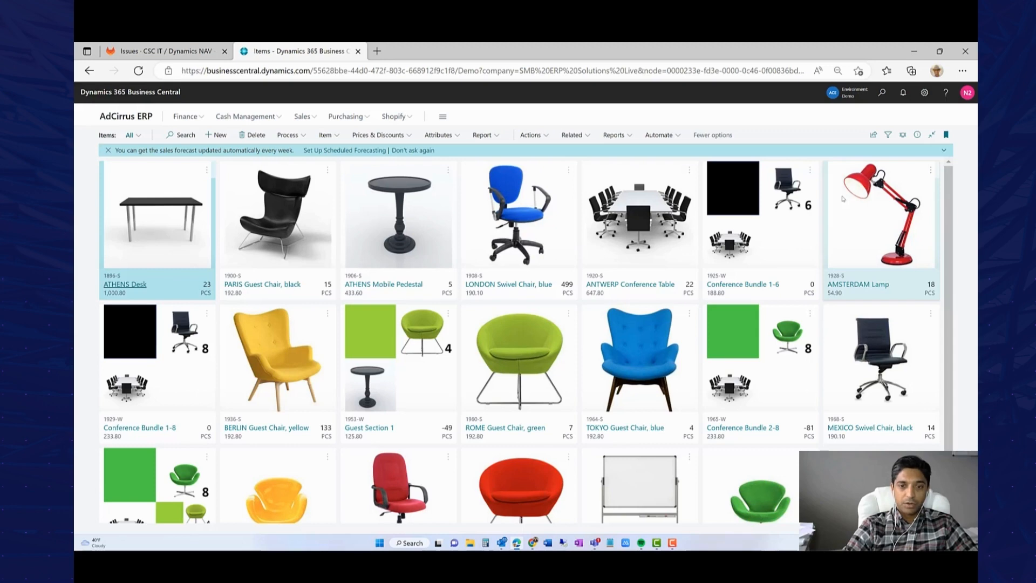
{"action": "left_click", "coordinate": [902, 135]}
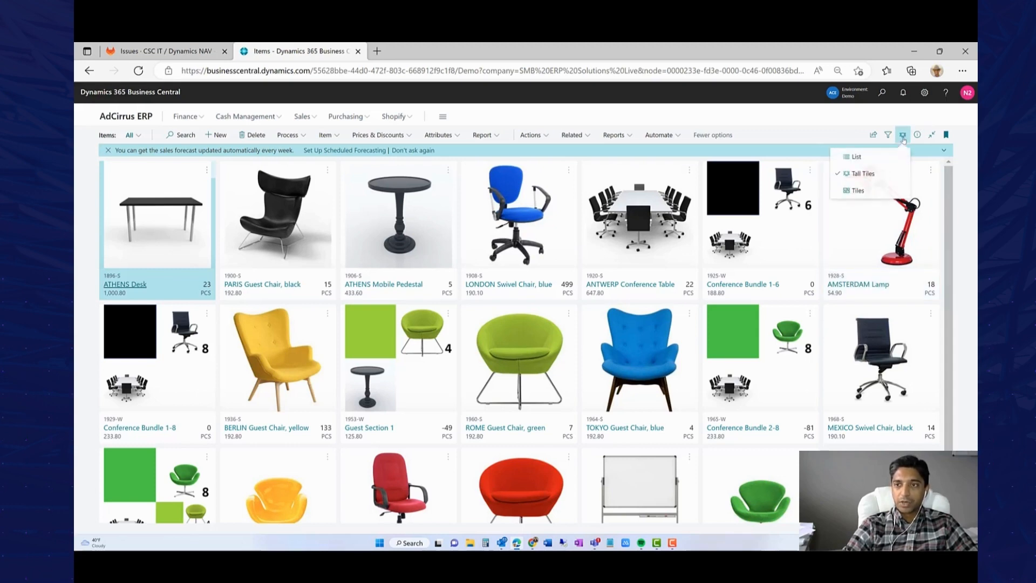
{"action": "left_click", "coordinate": [864, 159]}
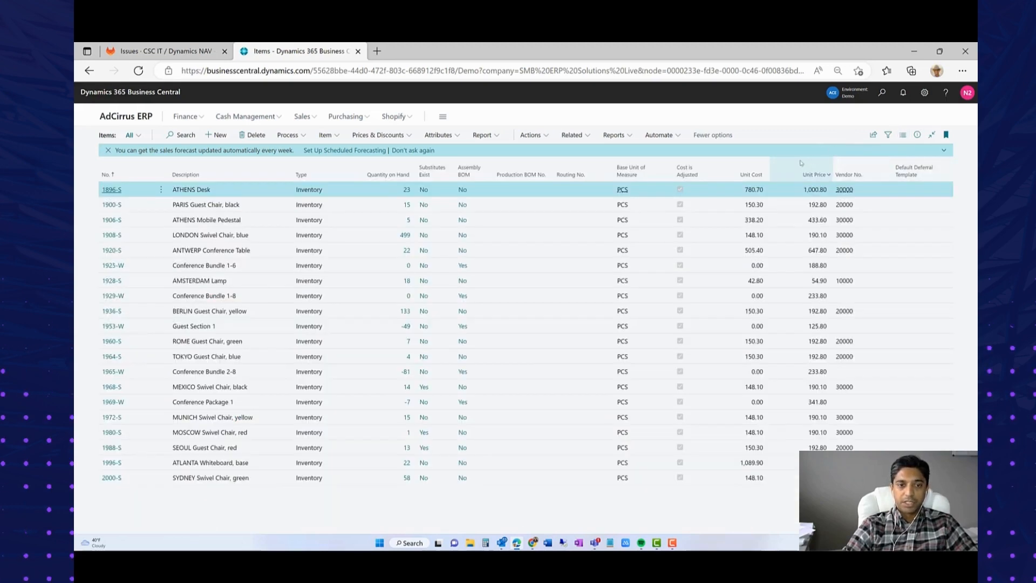
{"action": "left_click", "coordinate": [874, 135]}
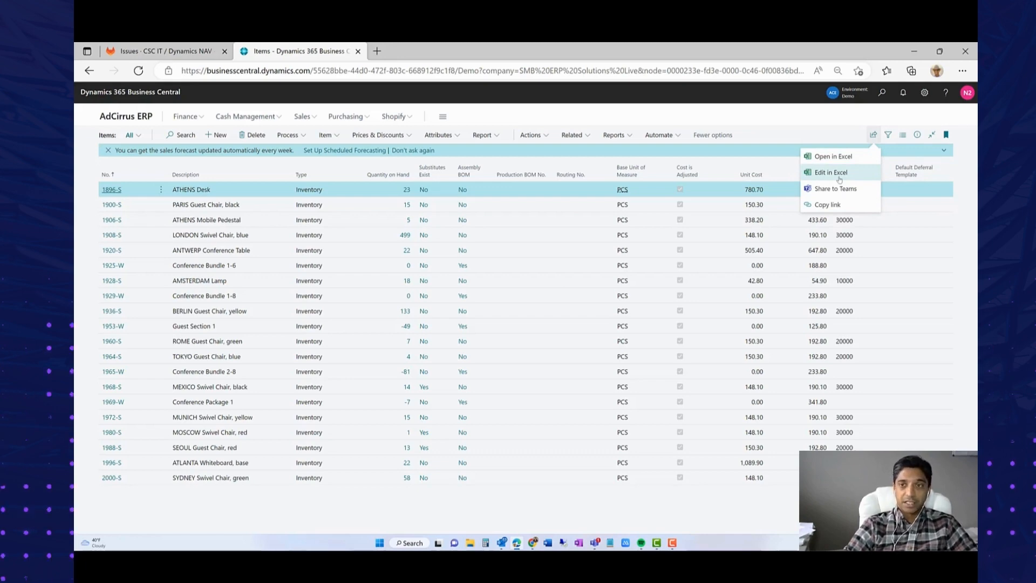
{"action": "left_click", "coordinate": [761, 122]}
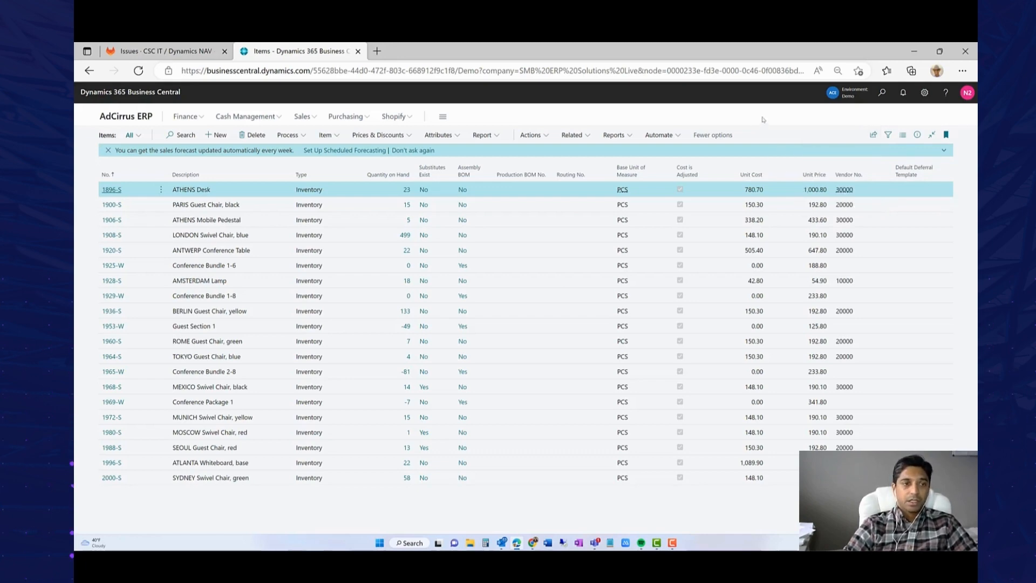
Create a new item from the ITEM template and set its number to CHAIR-001, accepting the update of related records.
{"action": "left_click", "coordinate": [218, 135]}
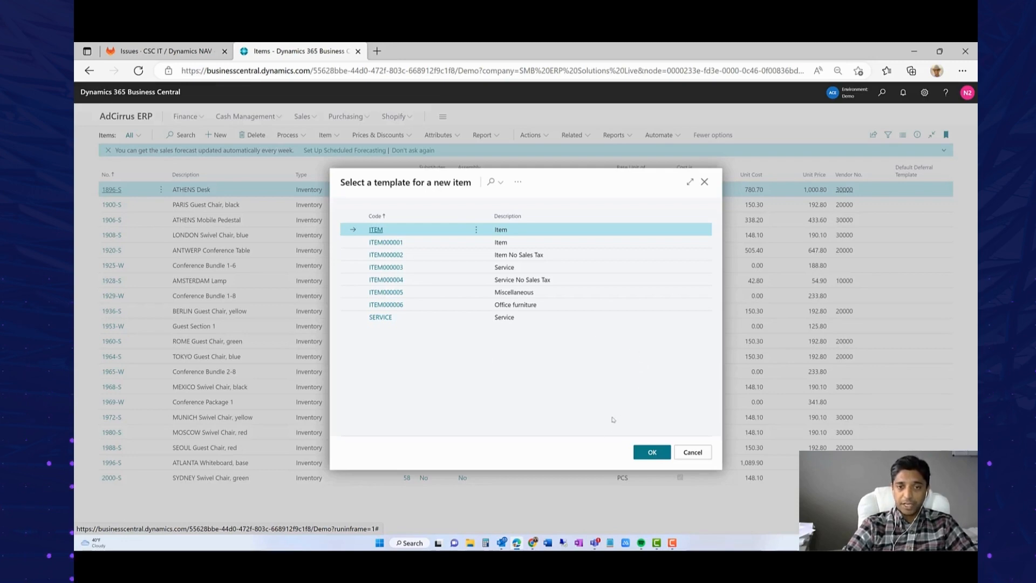
{"action": "left_click", "coordinate": [640, 457]}
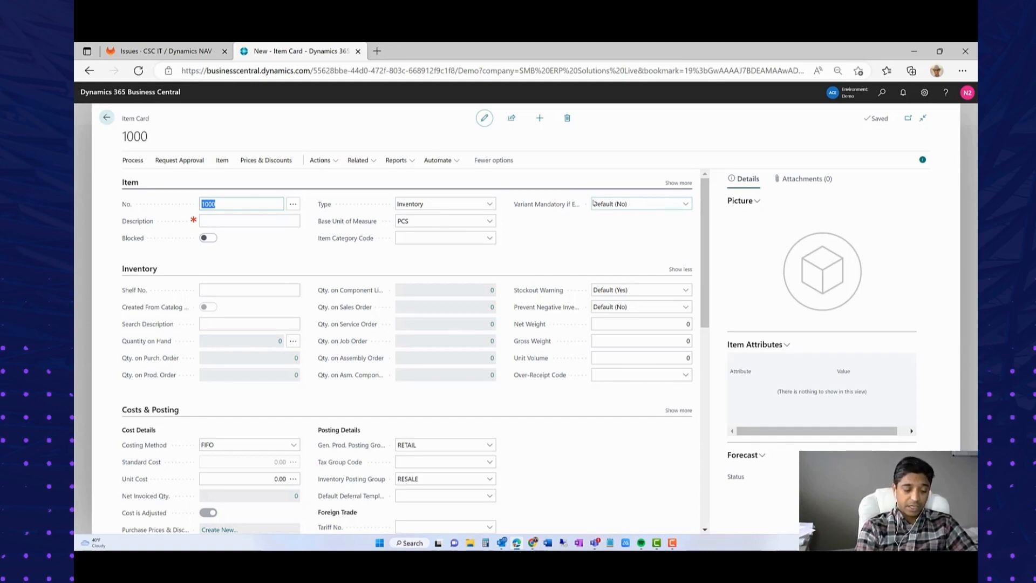
{"action": "type", "text": "CHAIR-001"}
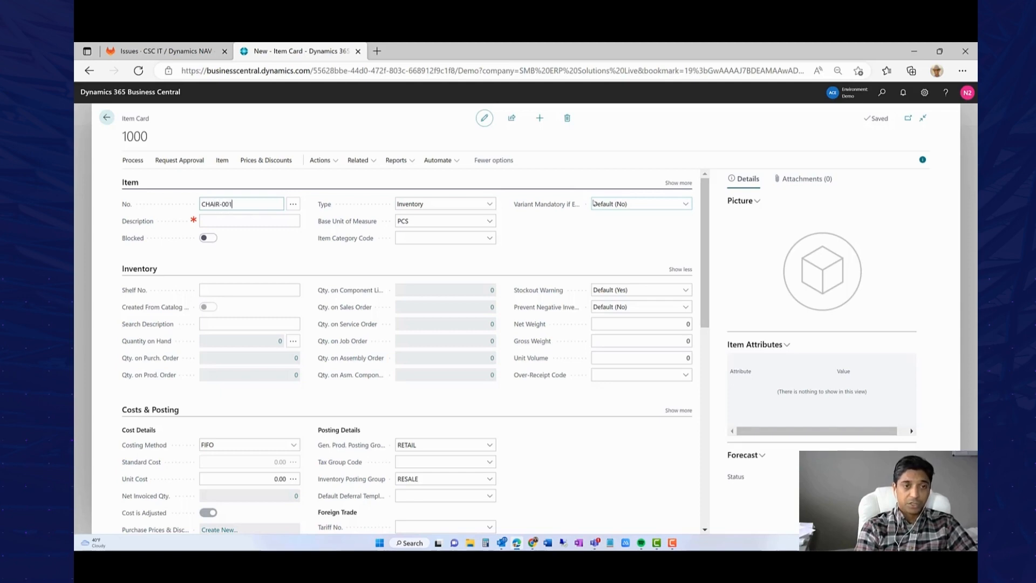
{"action": "key", "text": "Tab"}
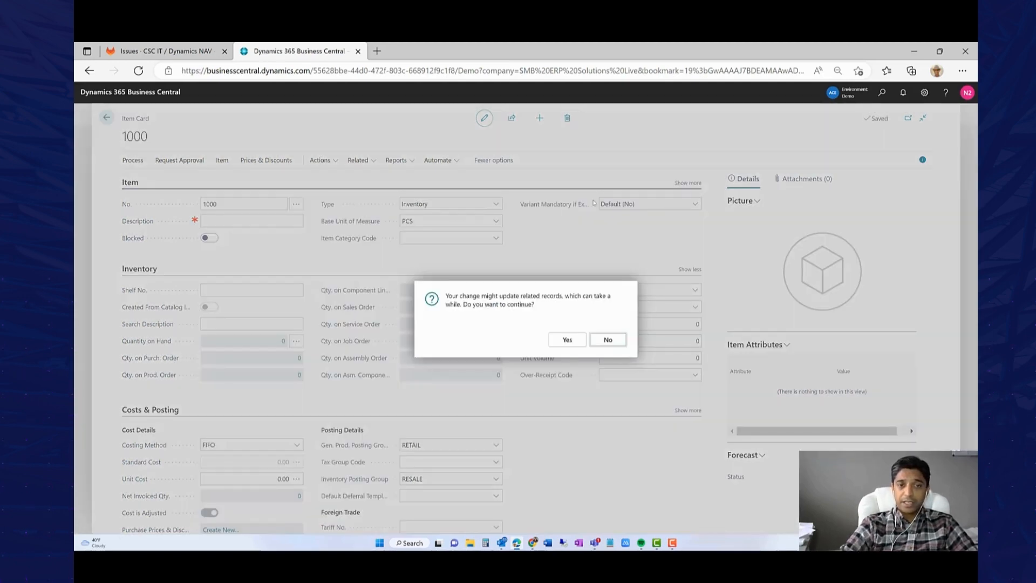
{"action": "left_click", "coordinate": [577, 344]}
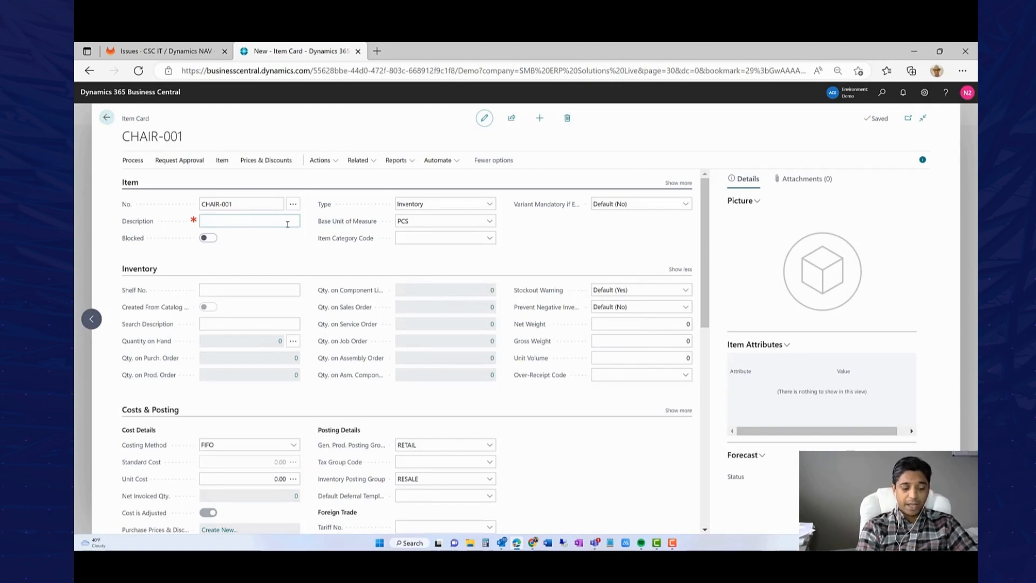
Enter "High Chair" as the item's description and choose Inventory as its type.
{"action": "type", "text": "High Chair"}
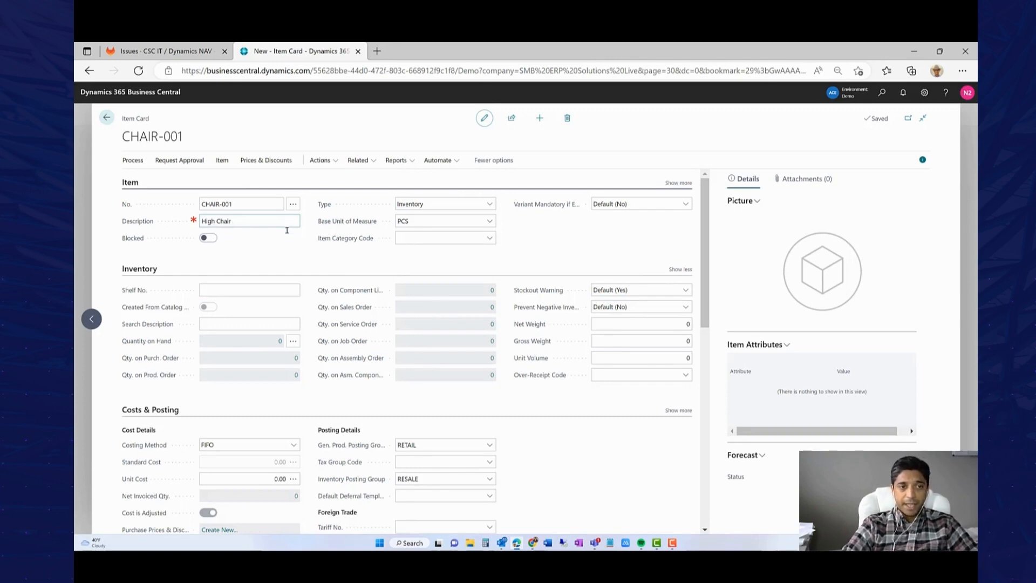
{"action": "key", "text": "Tab"}
{"action": "key", "text": "Tab"}
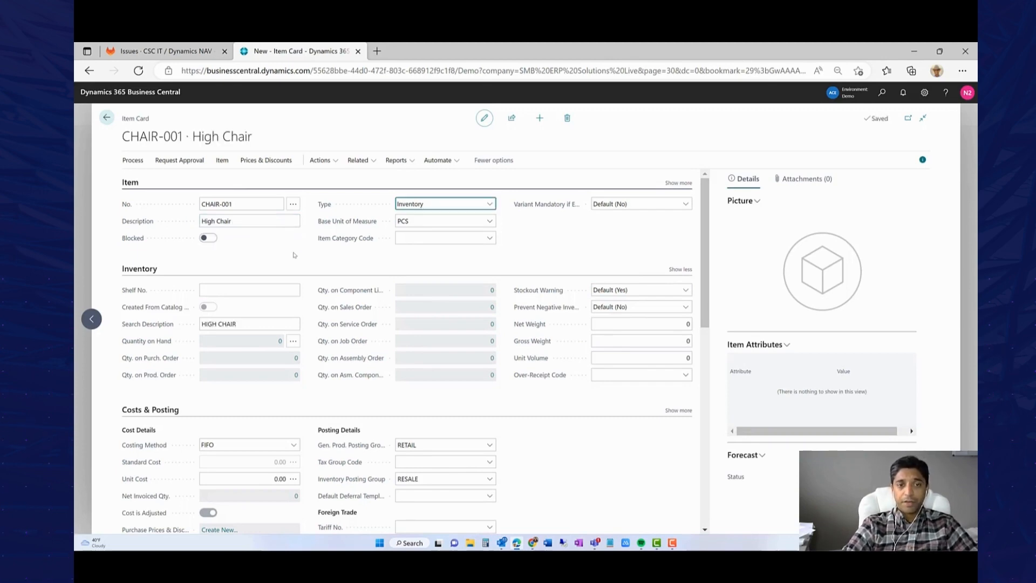
{"action": "key", "text": "Tab"}
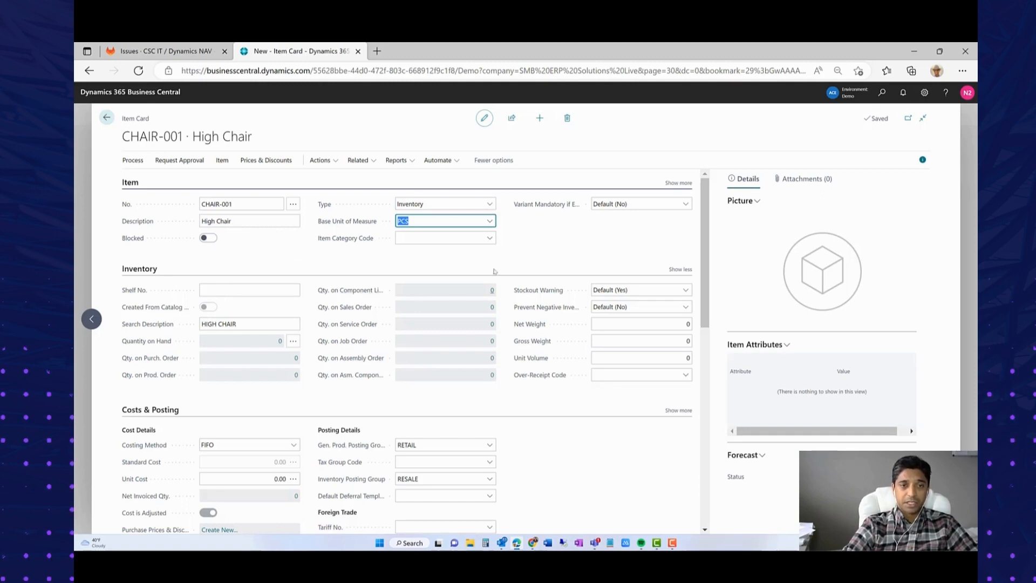
{"action": "left_click", "coordinate": [490, 205]}
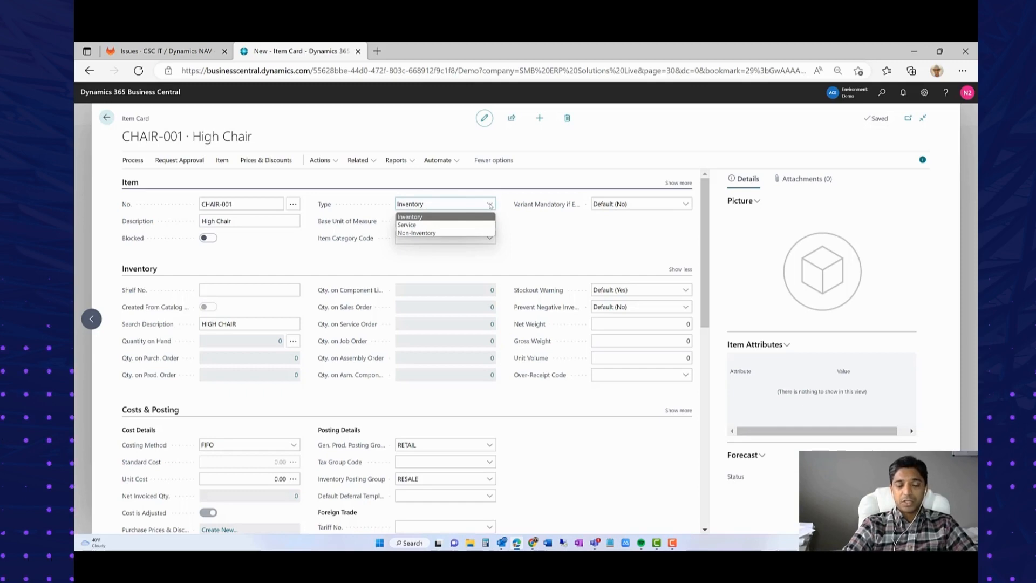
{"action": "left_click", "coordinate": [465, 217]}
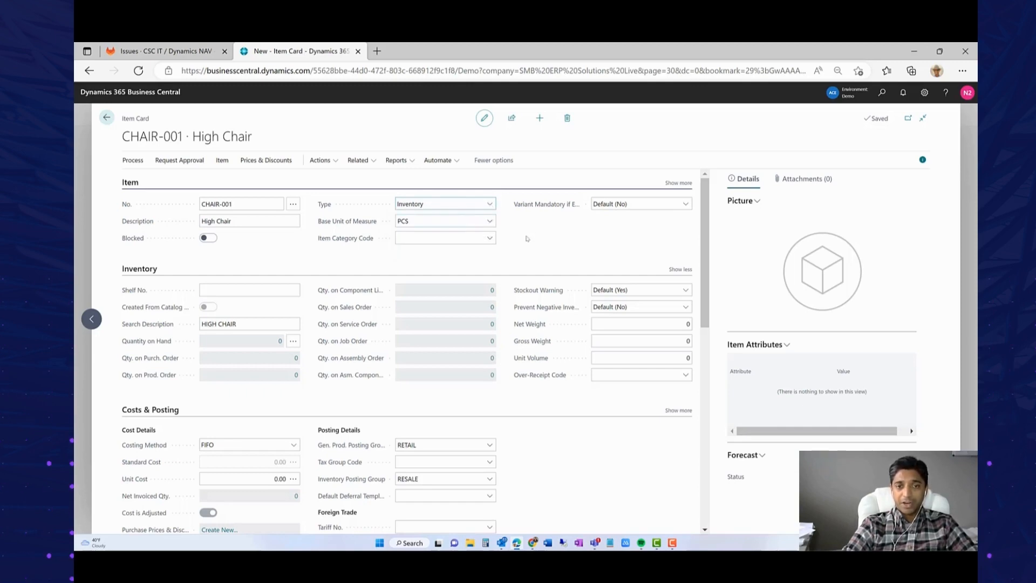
Set the item's base unit of measure to EA and its item category code to CHAIR.
{"action": "left_click", "coordinate": [493, 221]}
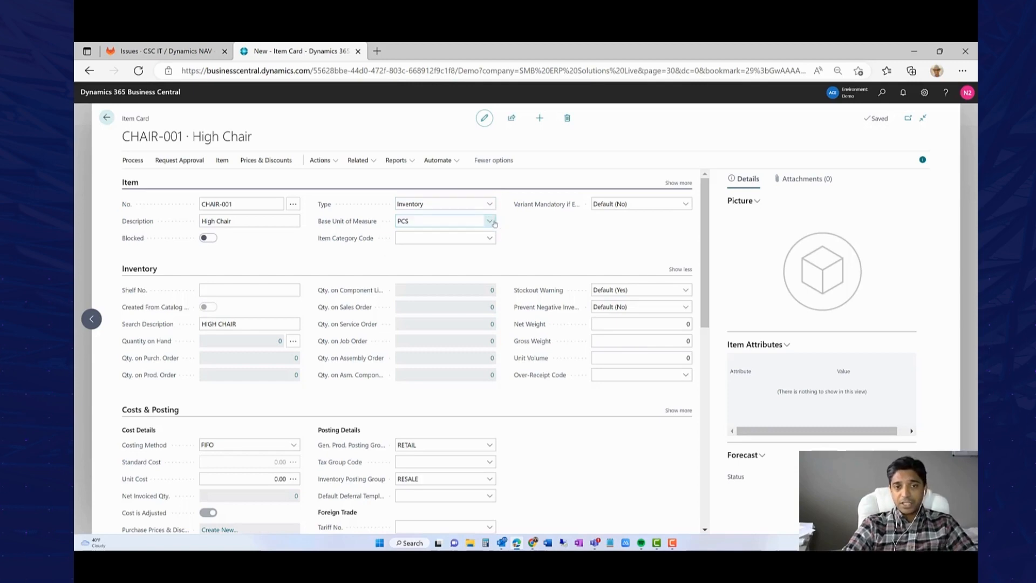
{"action": "left_click", "coordinate": [490, 221]}
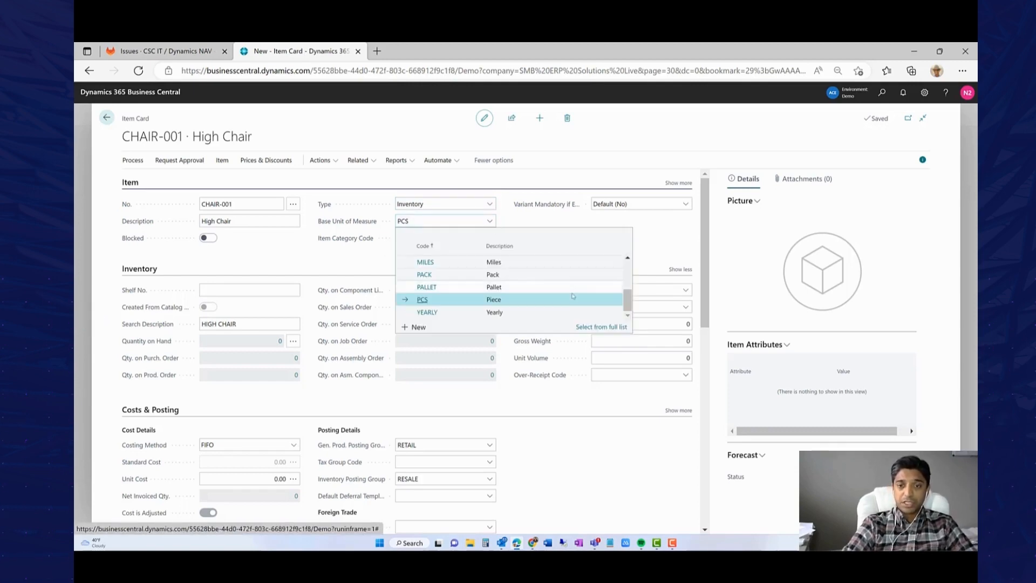
{"action": "left_click_drag", "start_coordinate": [627, 302], "coordinate": [628, 278]}
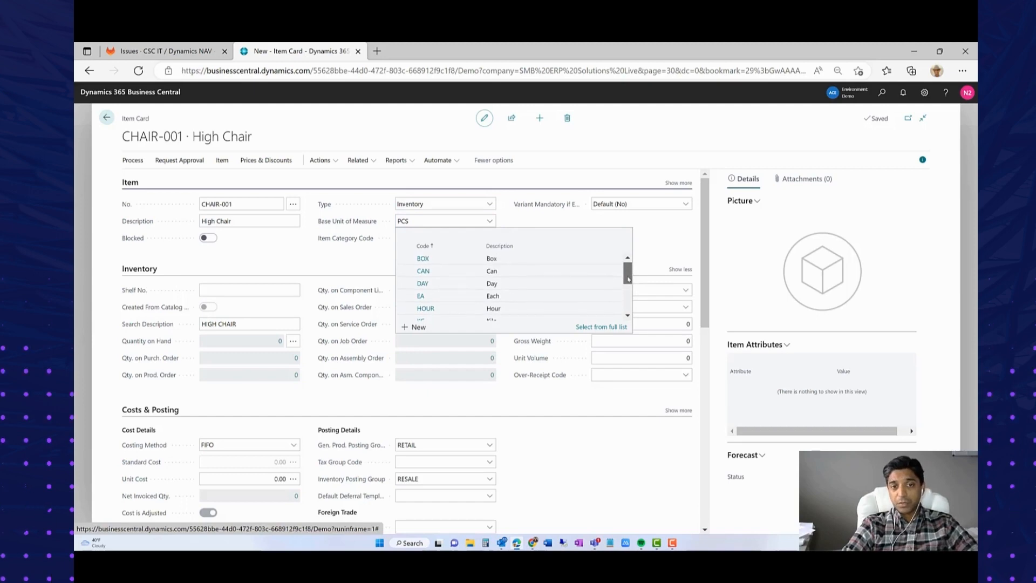
{"action": "left_click", "coordinate": [446, 302]}
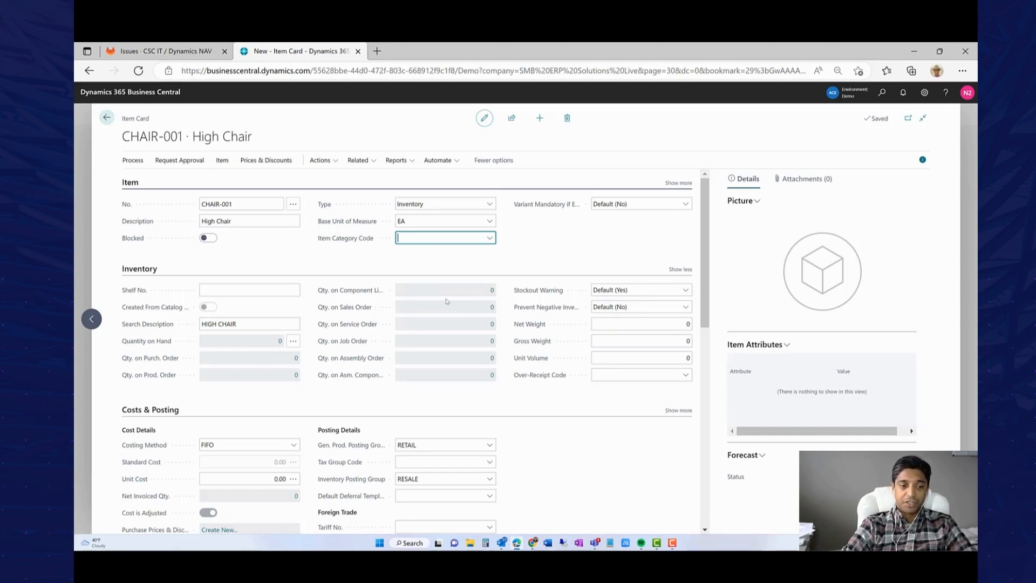
{"action": "left_click", "coordinate": [491, 238]}
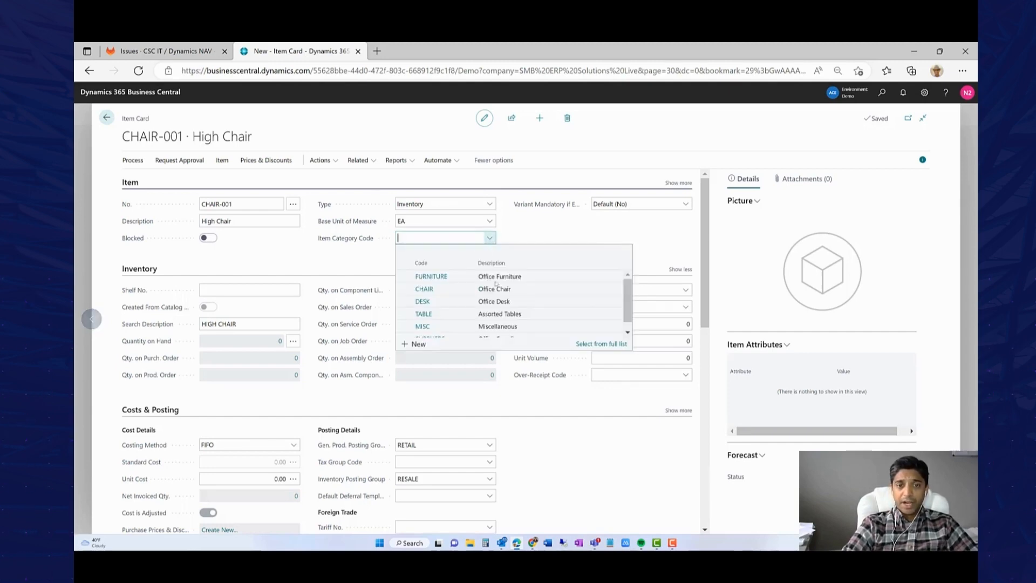
{"action": "left_click", "coordinate": [507, 285]}
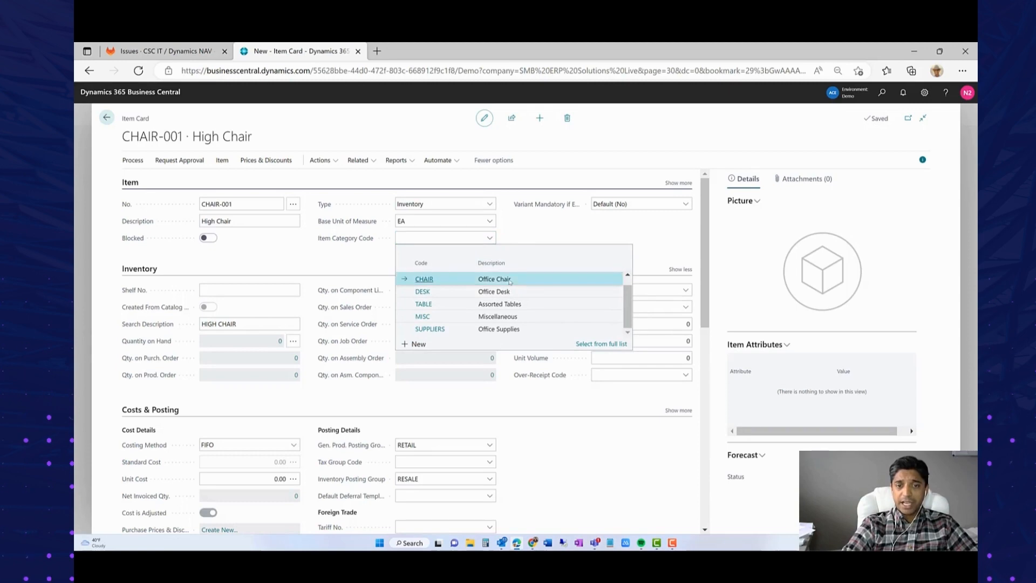
{"action": "key", "text": "Tab"}
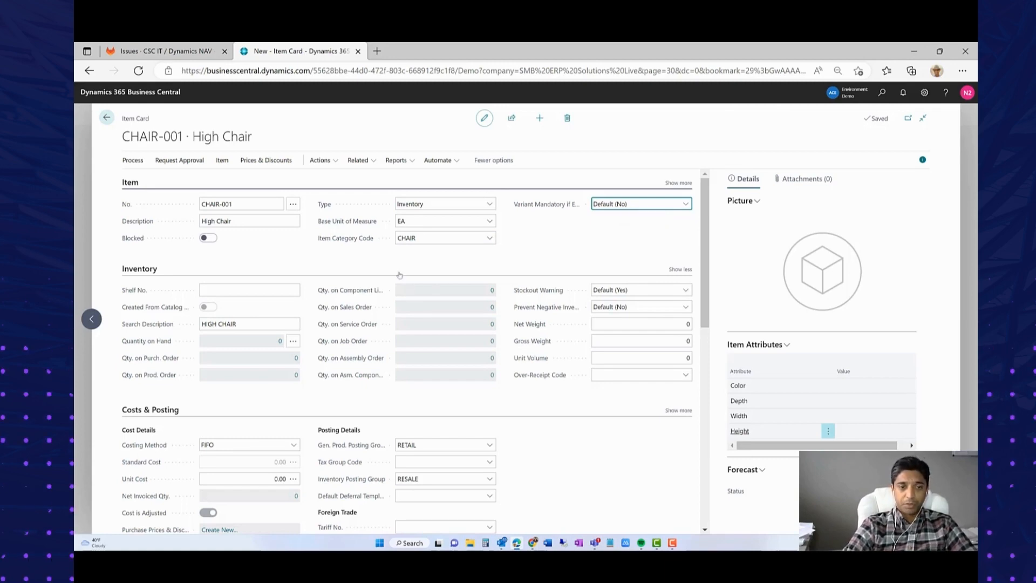
Choose FIFO as the item's costing method and set the unit cost to 120.
{"action": "scroll", "coordinate": [263, 346], "scroll_direction": "down", "scroll_amount": 3}
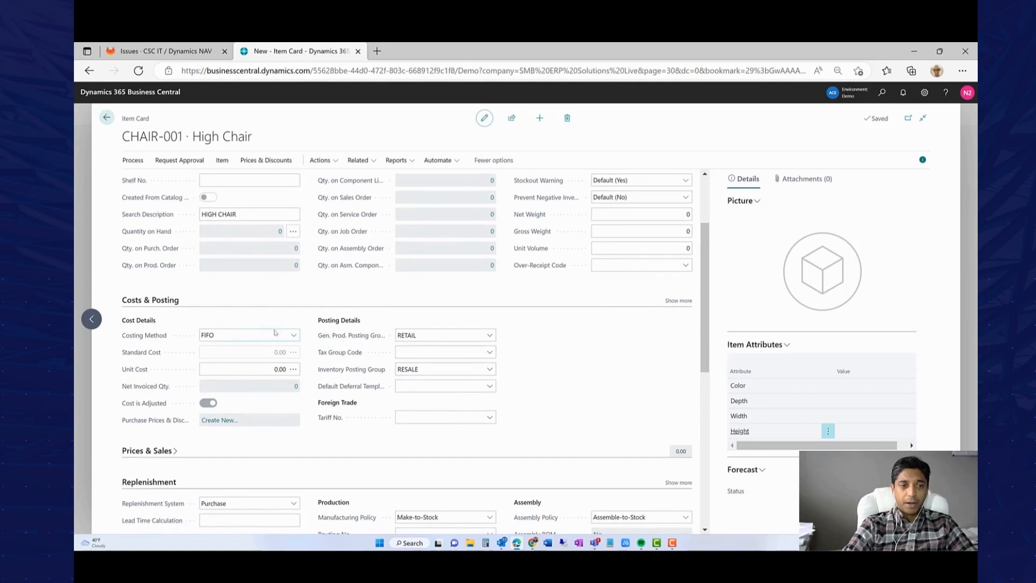
{"action": "scroll", "coordinate": [340, 319], "scroll_direction": "up", "scroll_amount": 2}
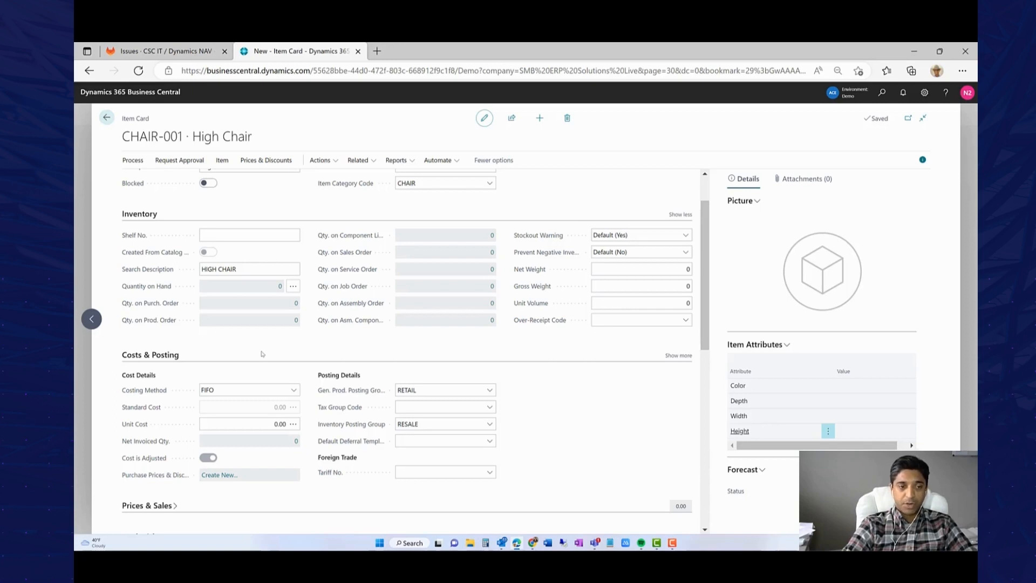
{"action": "left_click", "coordinate": [294, 390]}
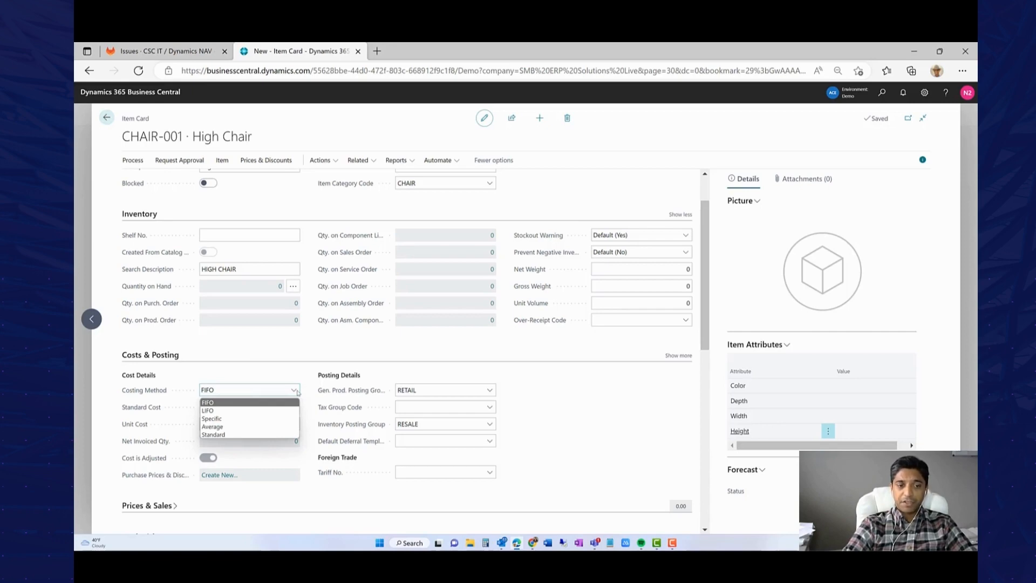
{"action": "left_click", "coordinate": [268, 403]}
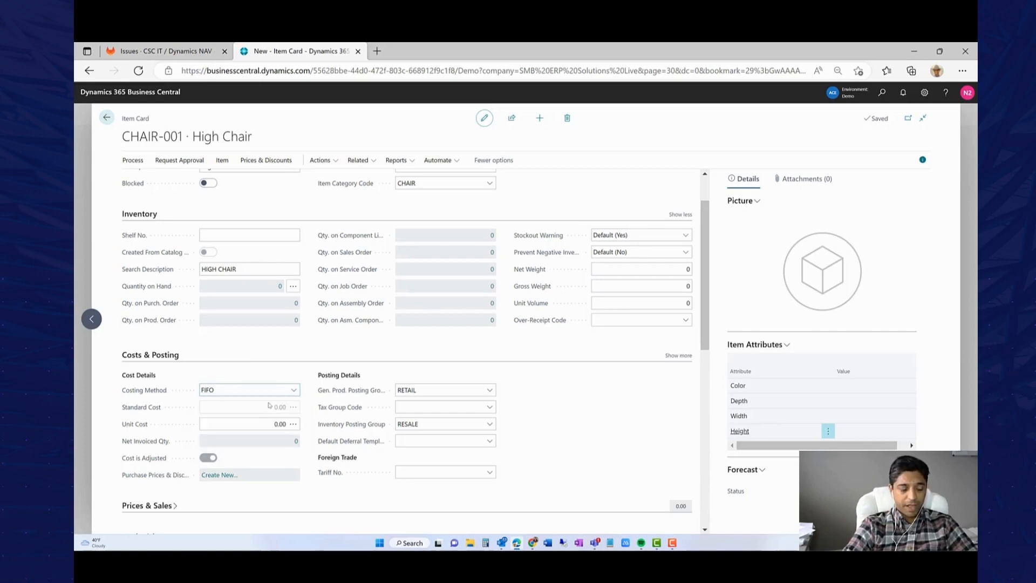
{"action": "key", "text": "Tab"}
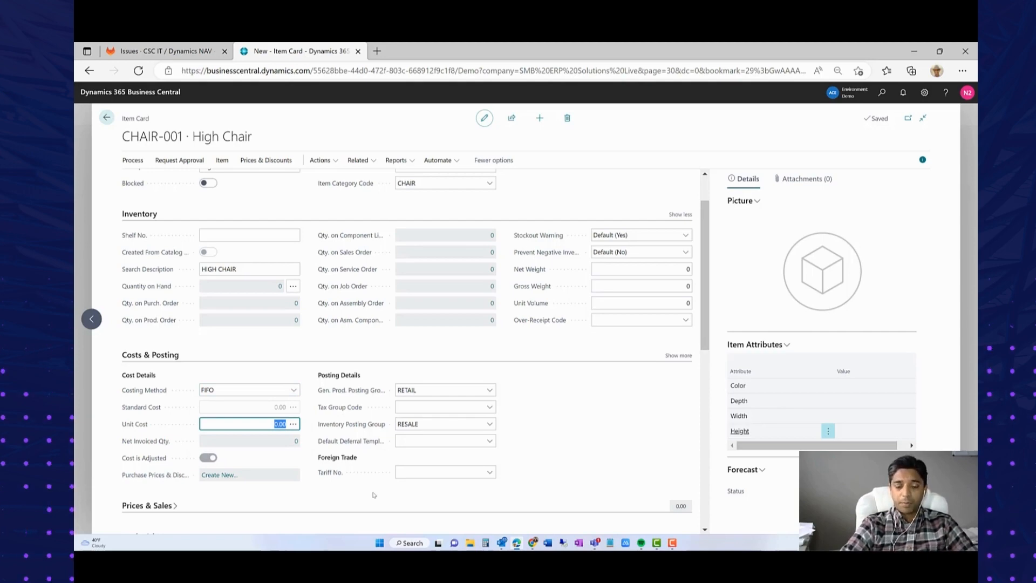
{"action": "type", "text": "120"}
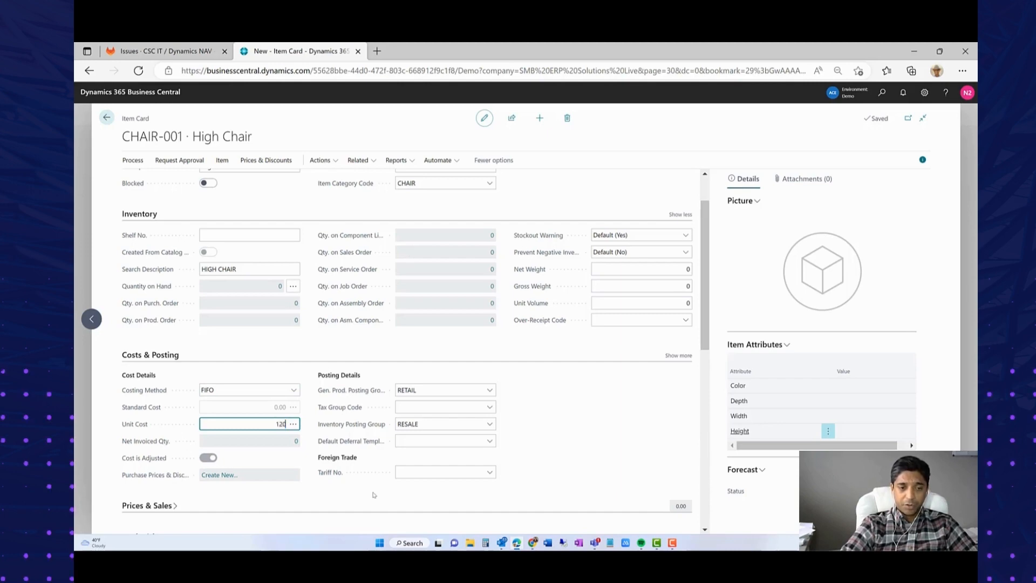
{"action": "key", "text": "Tab"}
{"action": "key", "text": "Tab"}
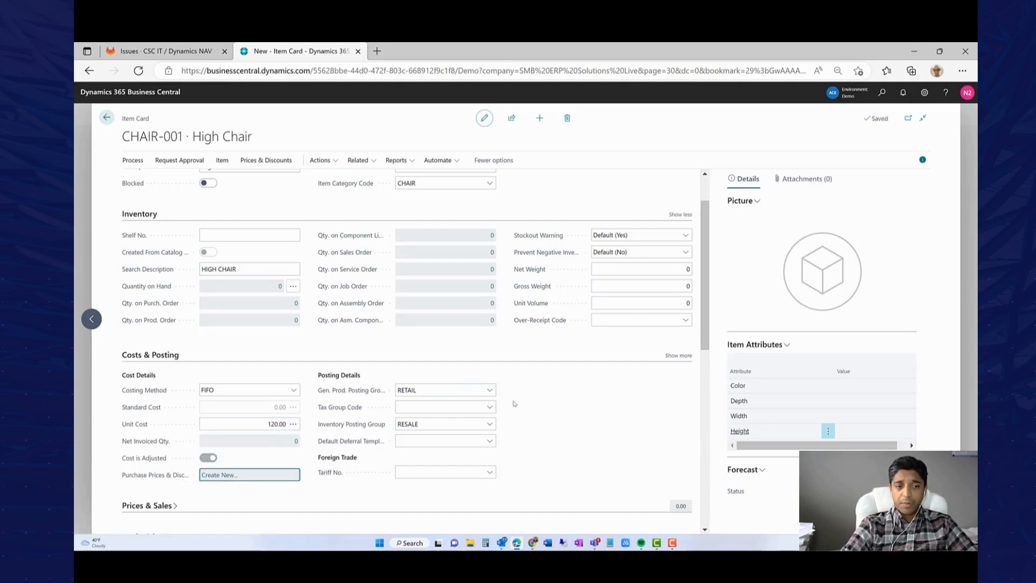
Set the item's tax group code to NONTAXABLE in the posting details.
{"action": "key", "text": "Tab"}
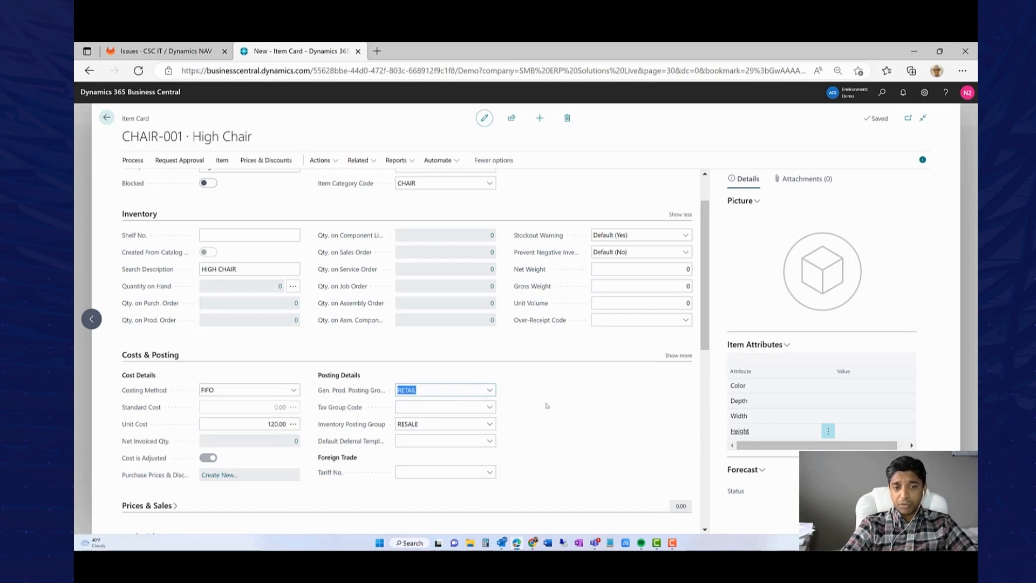
{"action": "left_click", "coordinate": [489, 406]}
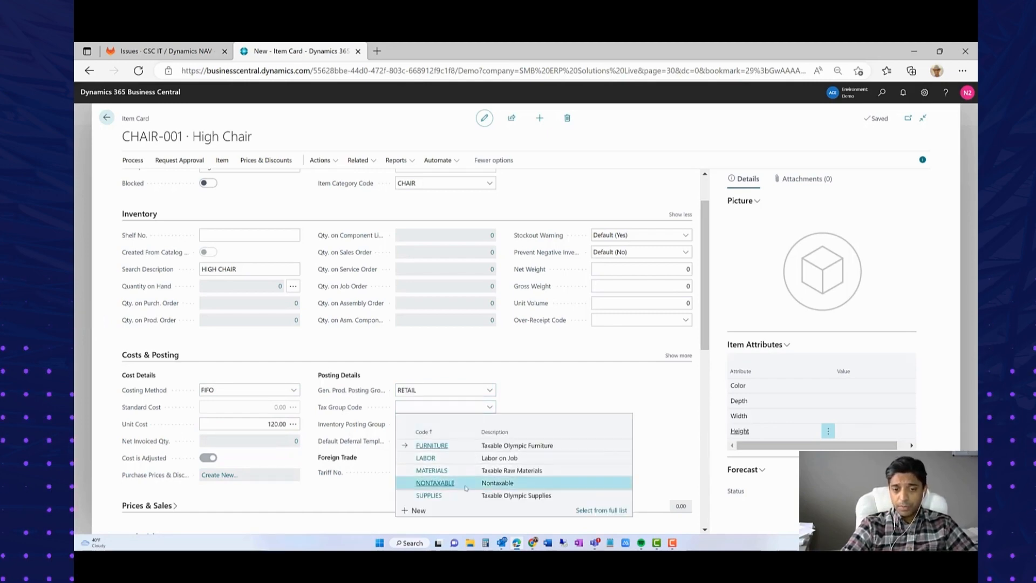
{"action": "left_click", "coordinate": [459, 482]}
{"action": "key", "text": "Tab"}
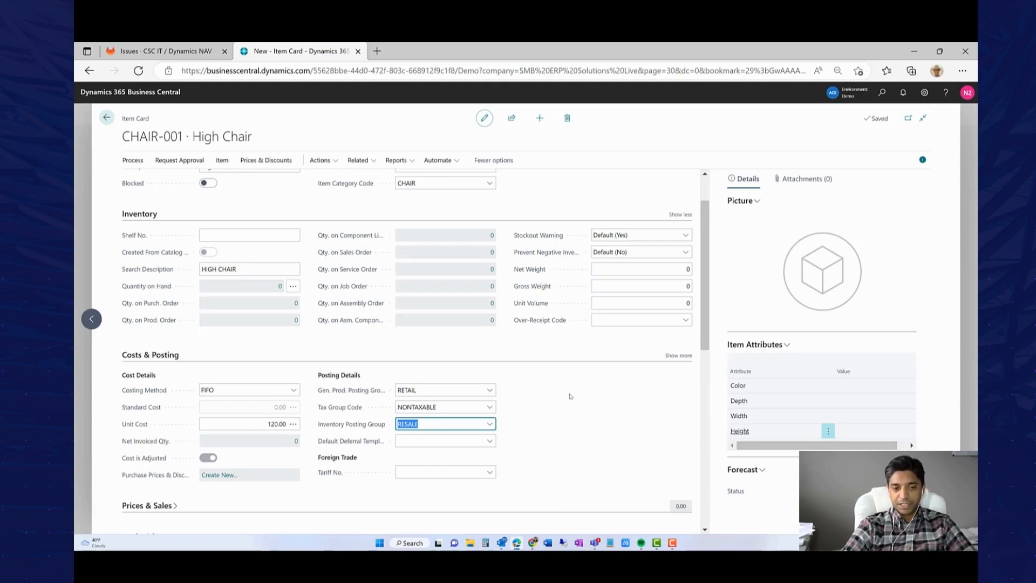
Set the item's unit price to 175 in the prices and sales details and check the available sales units of measure.
{"action": "scroll", "coordinate": [570, 396], "scroll_direction": "down", "scroll_amount": 2}
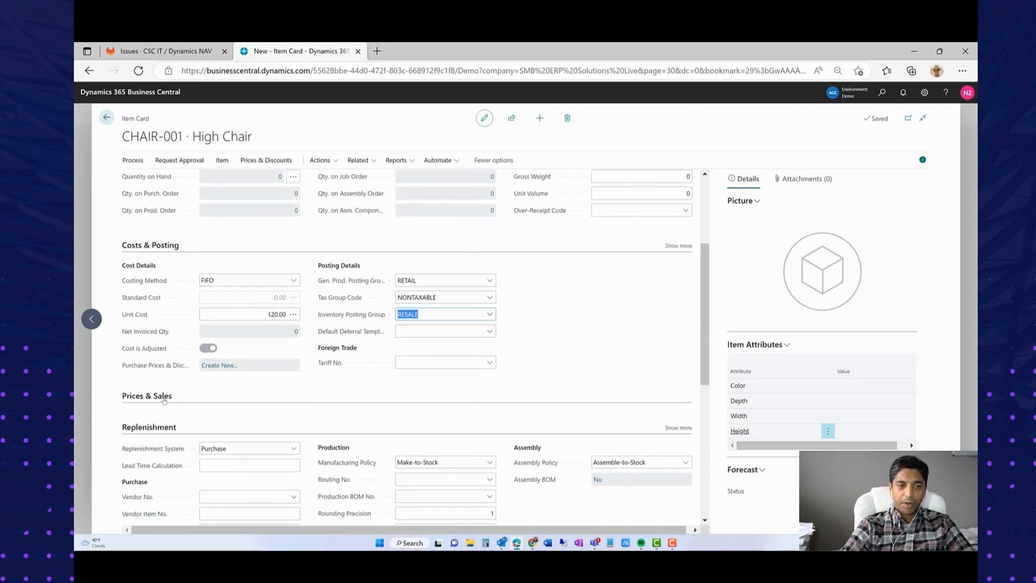
{"action": "left_click", "coordinate": [162, 396]}
{"action": "scroll", "coordinate": [165, 408], "scroll_direction": "down", "scroll_amount": 1}
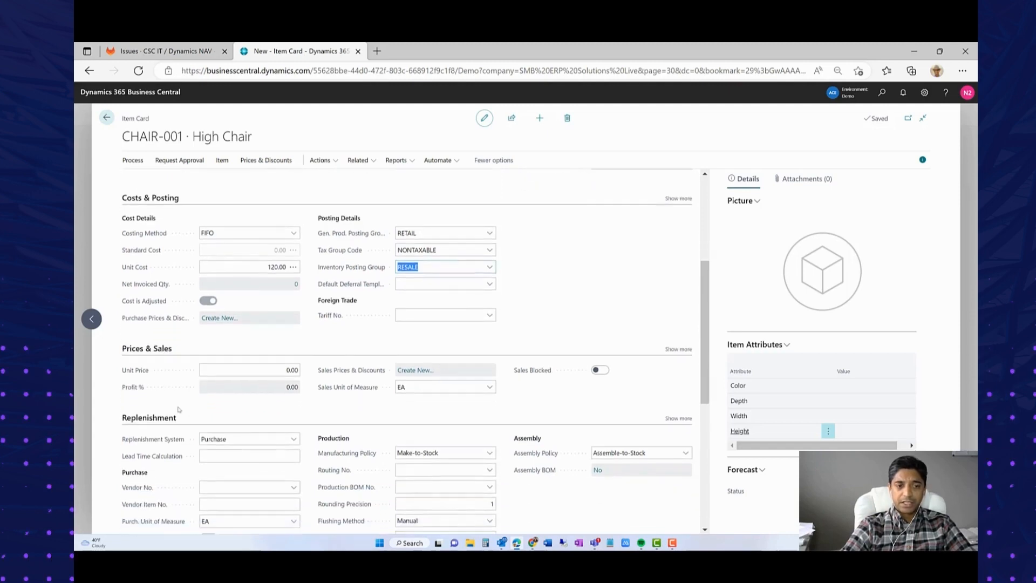
{"action": "left_click", "coordinate": [291, 362]}
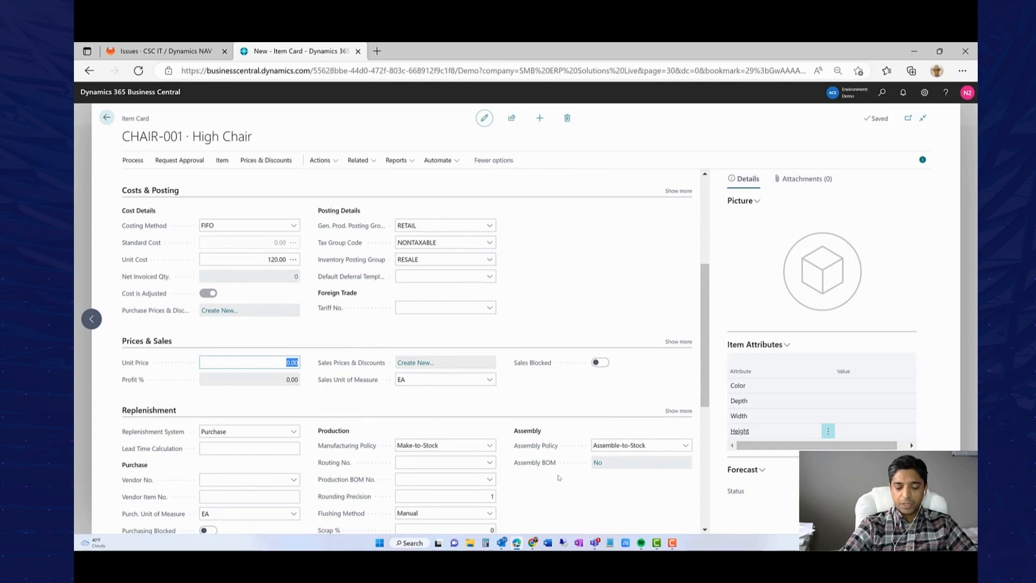
{"action": "type", "text": "1750"}
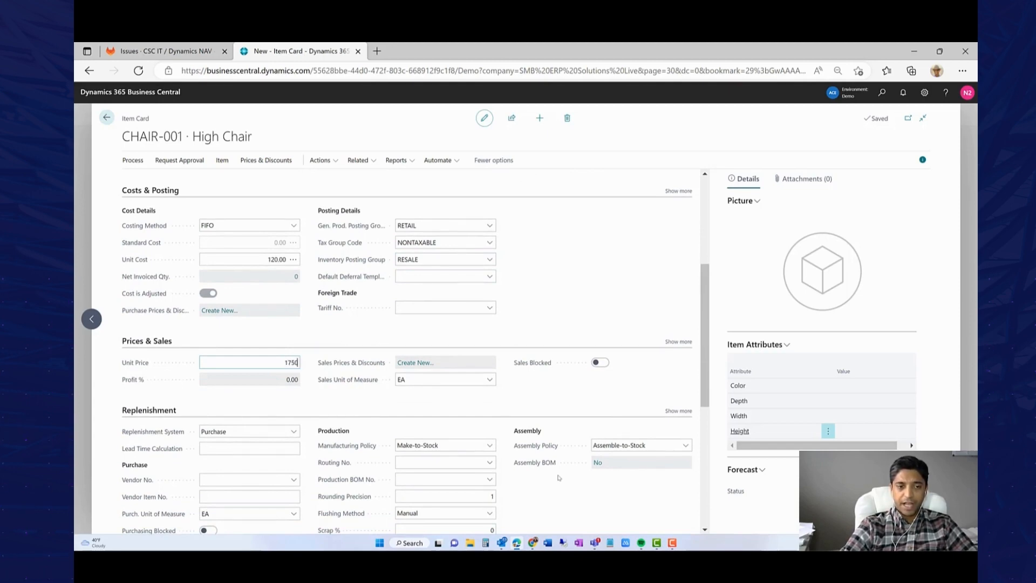
{"action": "key", "text": "BackSpace"}
{"action": "key", "text": "Tab"}
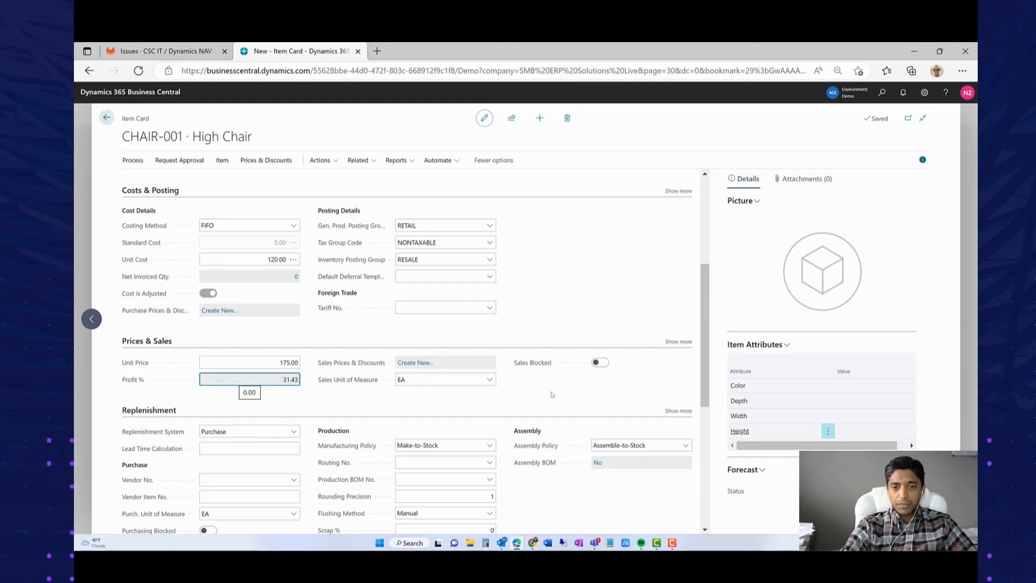
{"action": "left_click", "coordinate": [490, 380]}
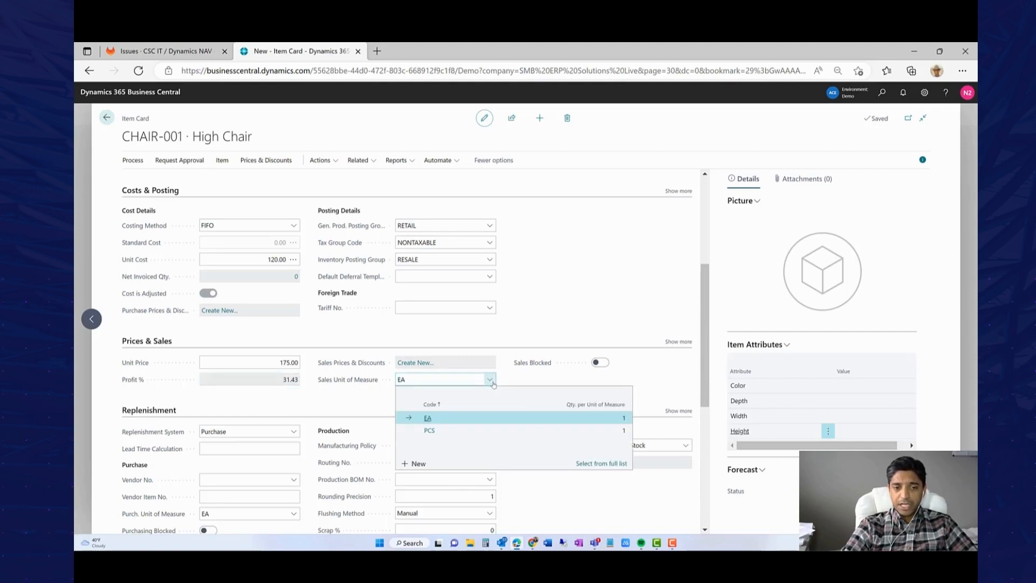
{"action": "left_click", "coordinate": [523, 377]}
Keep Purchase as the item's replenishment system and choose First Up Consultants as its vendor.
{"action": "scroll", "coordinate": [522, 377], "scroll_direction": "down", "scroll_amount": 2}
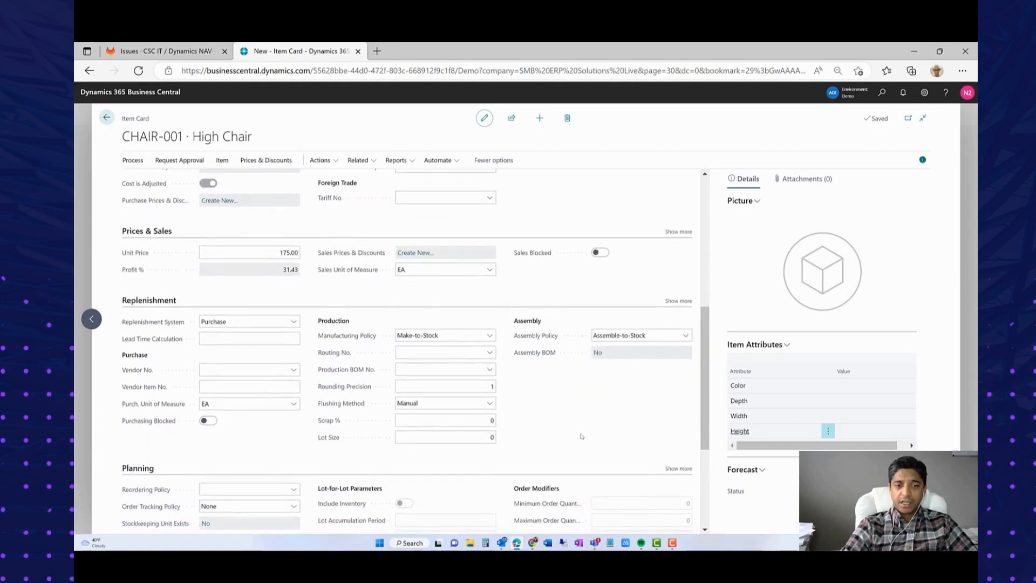
{"action": "left_click", "coordinate": [294, 322]}
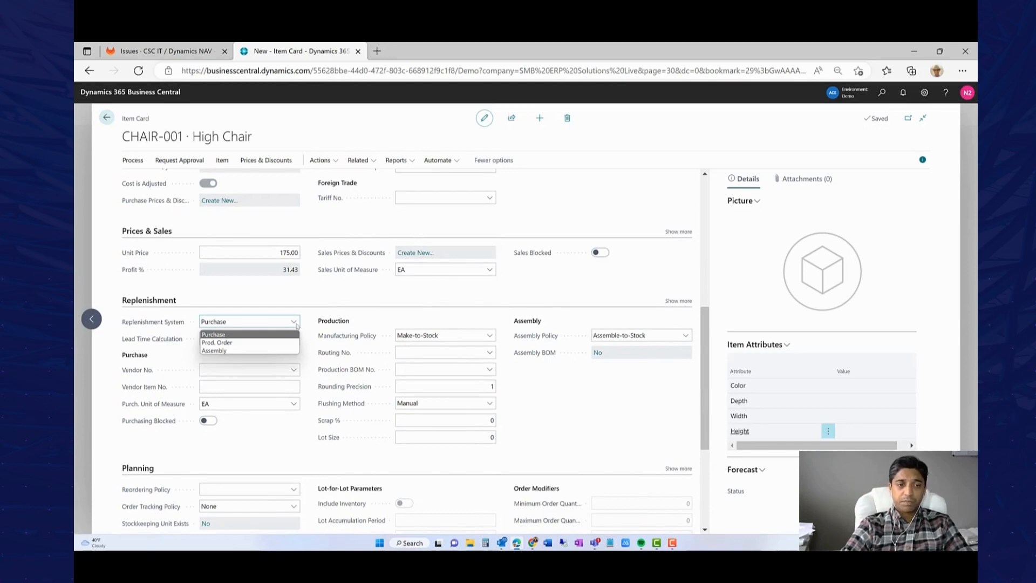
{"action": "left_click", "coordinate": [260, 337]}
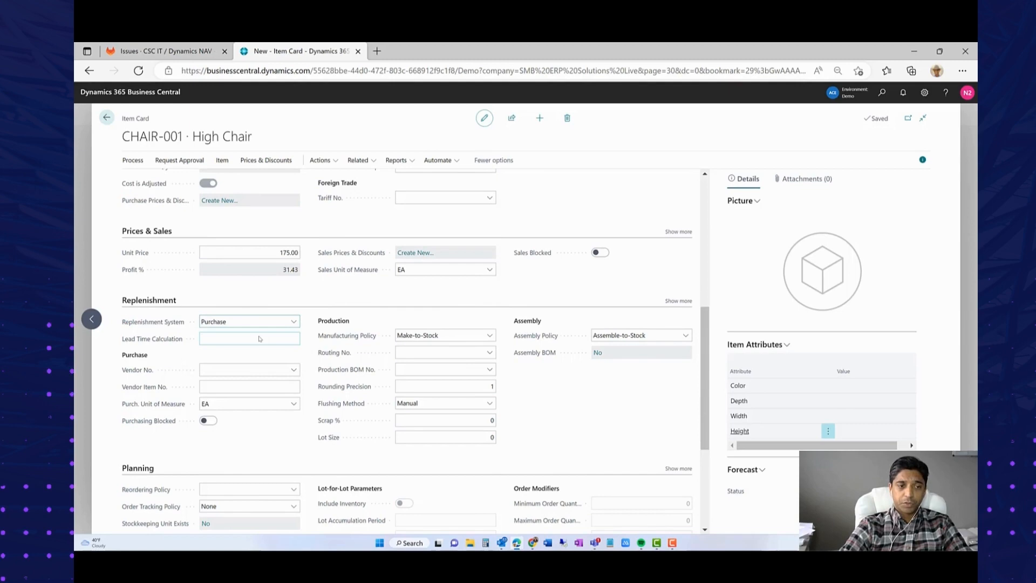
{"action": "left_click", "coordinate": [263, 368]}
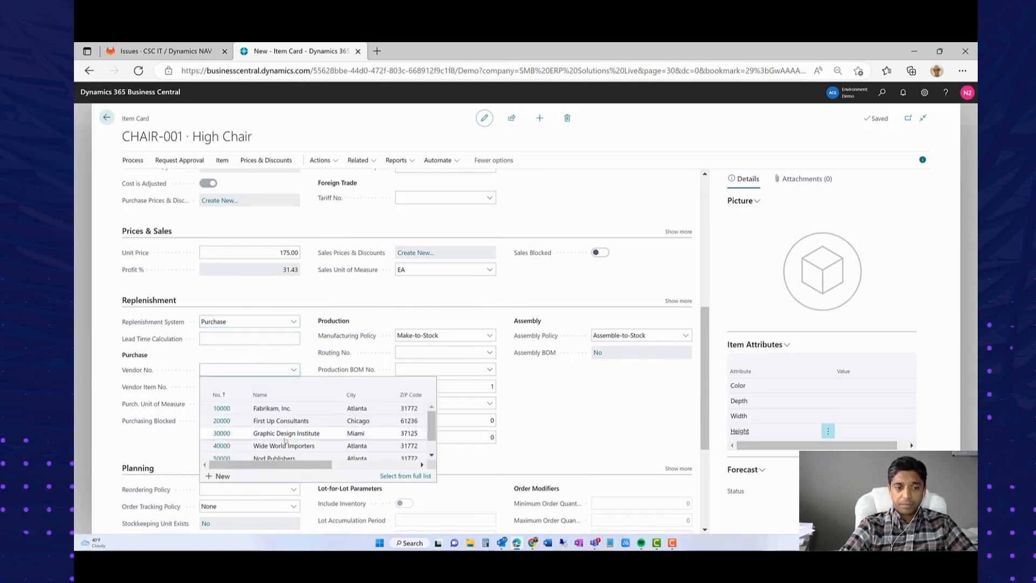
{"action": "scroll", "coordinate": [284, 443], "scroll_direction": "down", "scroll_amount": 1}
{"action": "scroll", "coordinate": [285, 444], "scroll_direction": "up", "scroll_amount": 2}
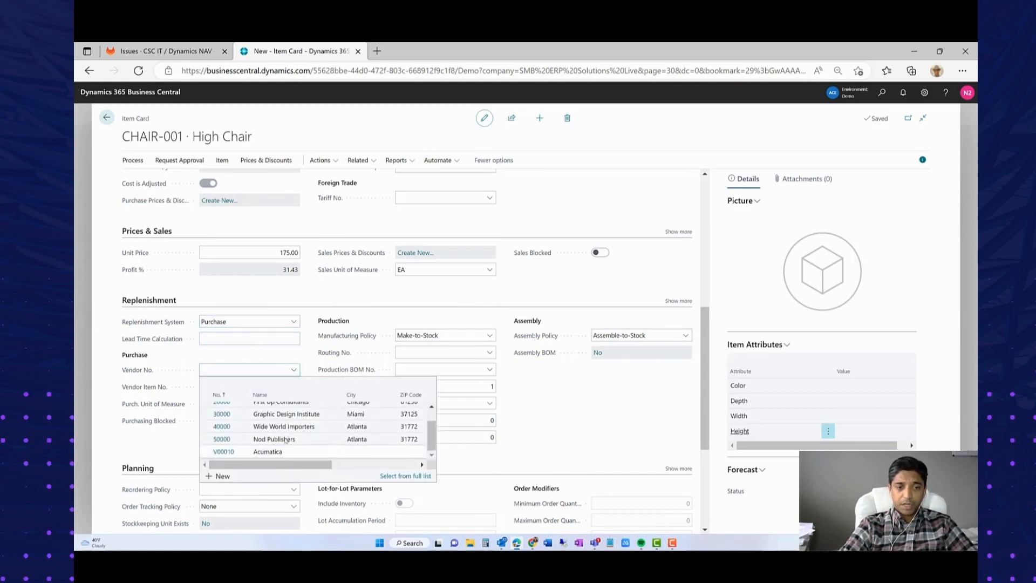
{"action": "left_click", "coordinate": [281, 420]}
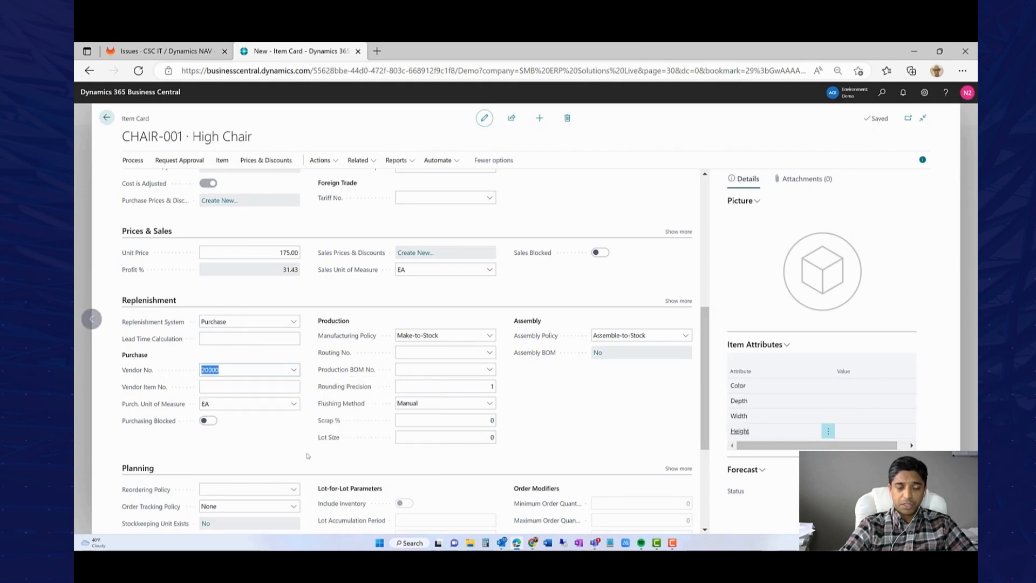
Enter C-00990 as the vendor item number and set the lead time calculation to 5D.
{"action": "key", "text": "Tab"}
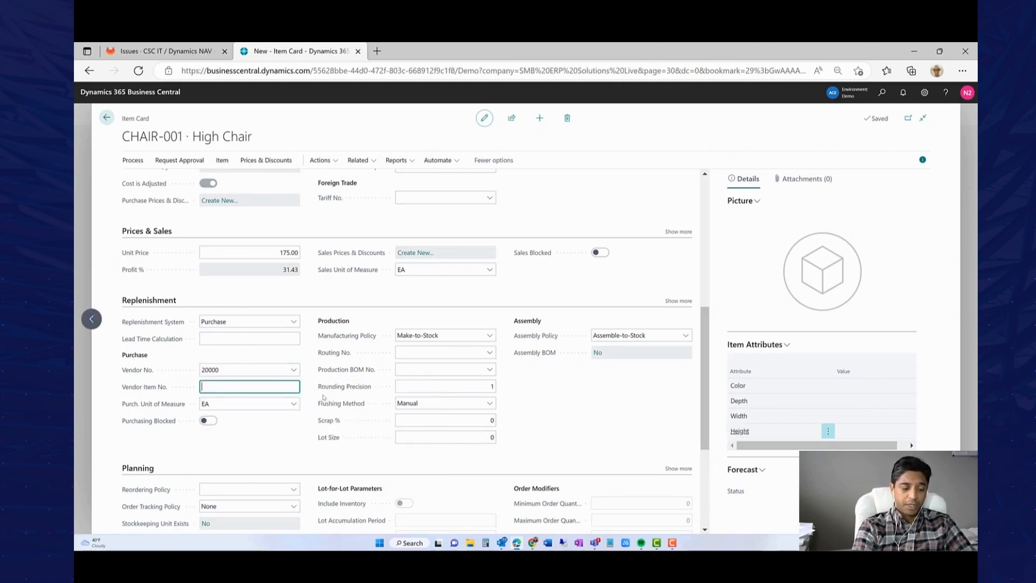
{"action": "type", "text": "C-00990"}
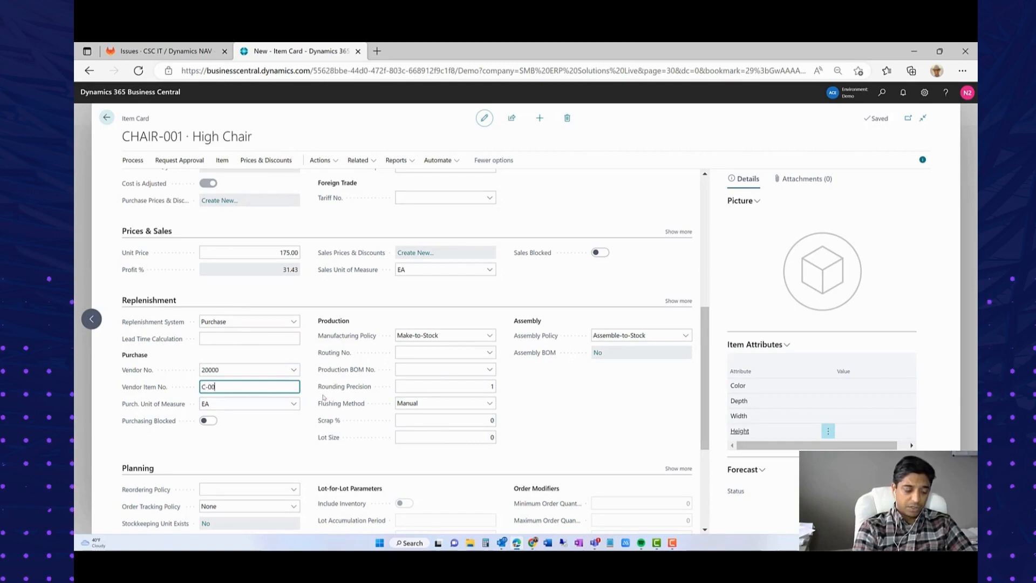
{"action": "key", "text": "Tab"}
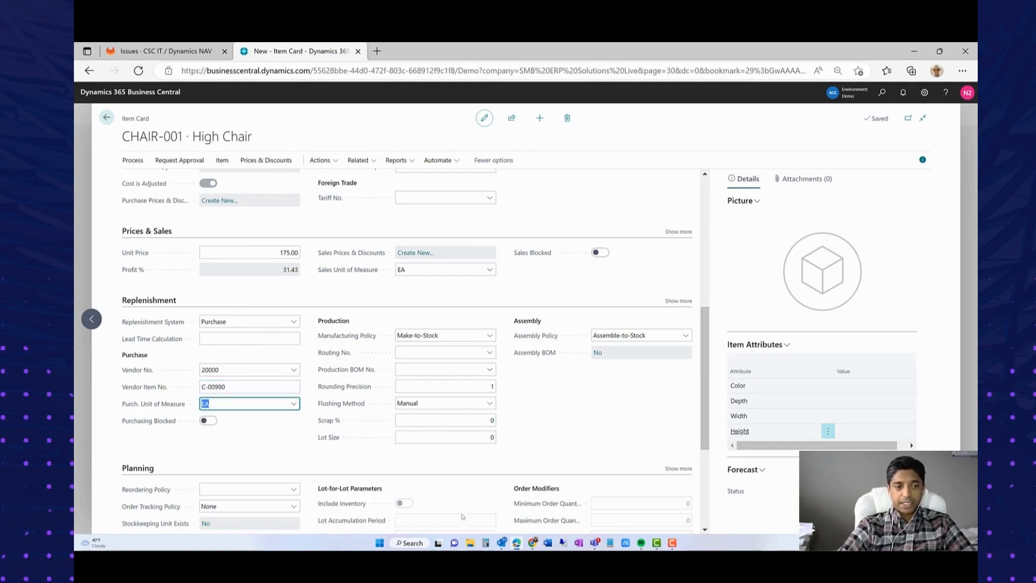
{"action": "left_click", "coordinate": [251, 338]}
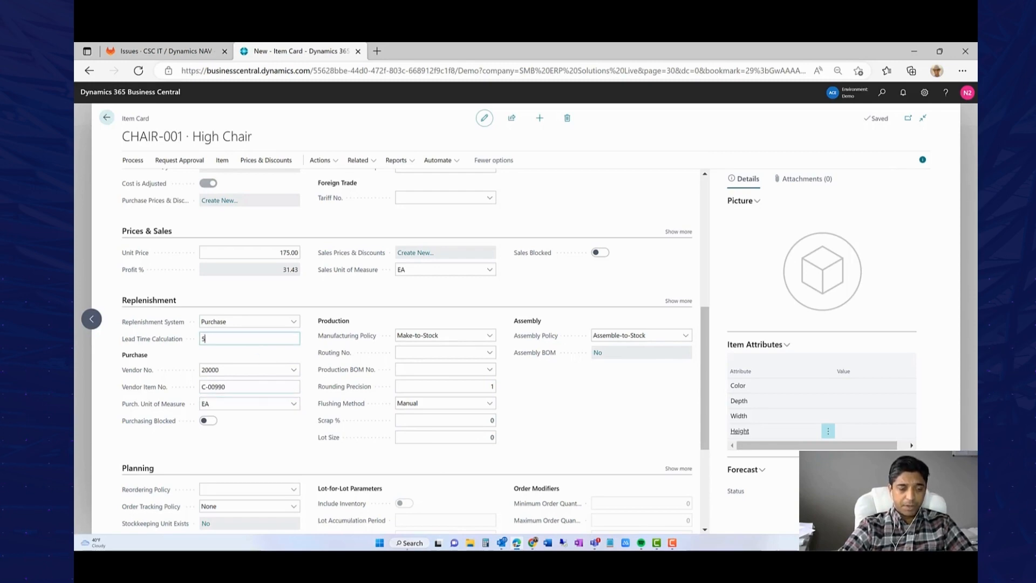
{"action": "type", "text": "5d"}
{"action": "key", "text": "Tab"}
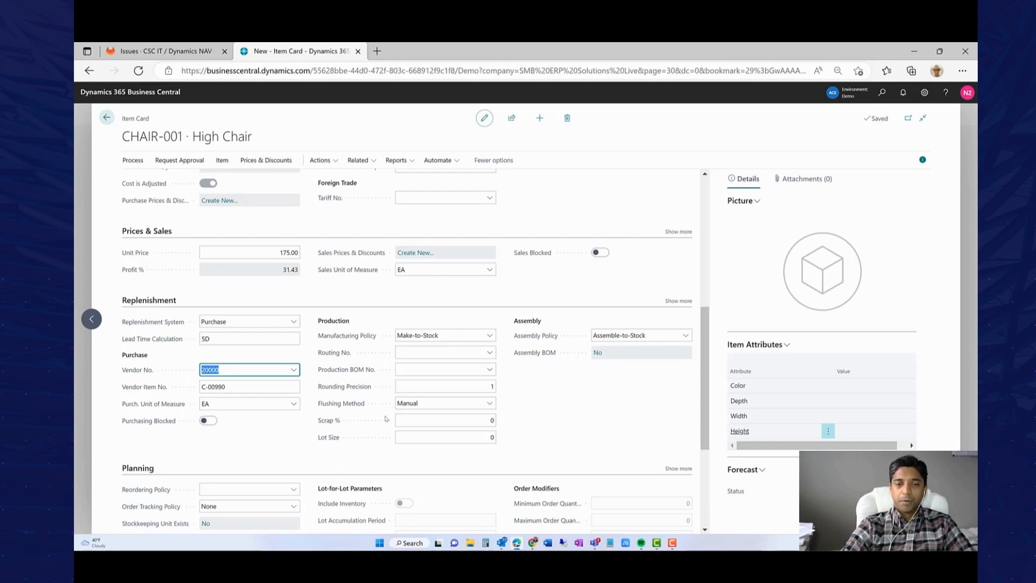
Set the item's reordering policy to Lot-for-Lot with a lot accumulation period of 5D.
{"action": "scroll", "coordinate": [556, 413], "scroll_direction": "down", "scroll_amount": 1}
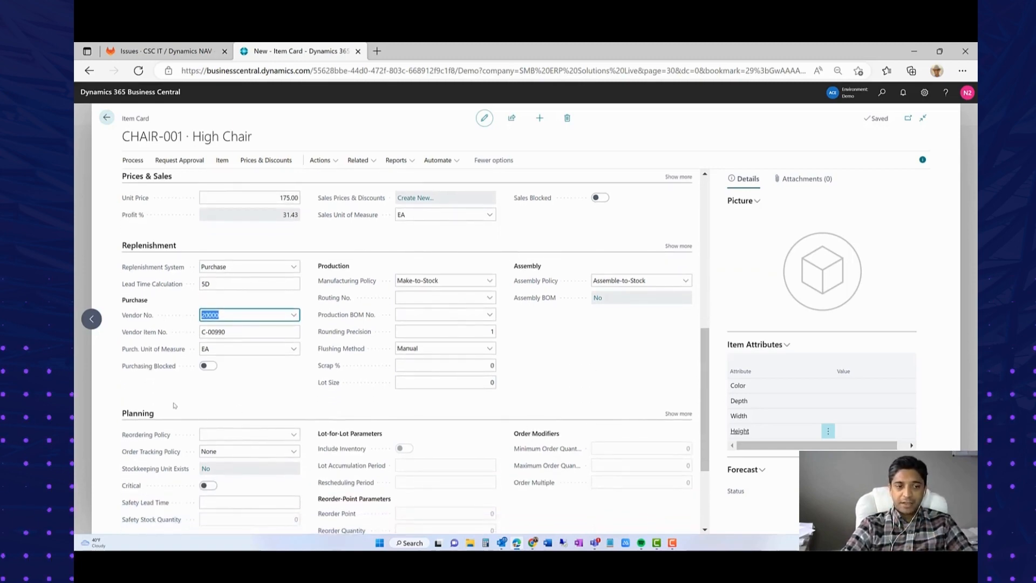
{"action": "scroll", "coordinate": [184, 410], "scroll_direction": "down", "scroll_amount": 1}
{"action": "scroll", "coordinate": [283, 343], "scroll_direction": "down", "scroll_amount": 1}
{"action": "left_click", "coordinate": [294, 325]}
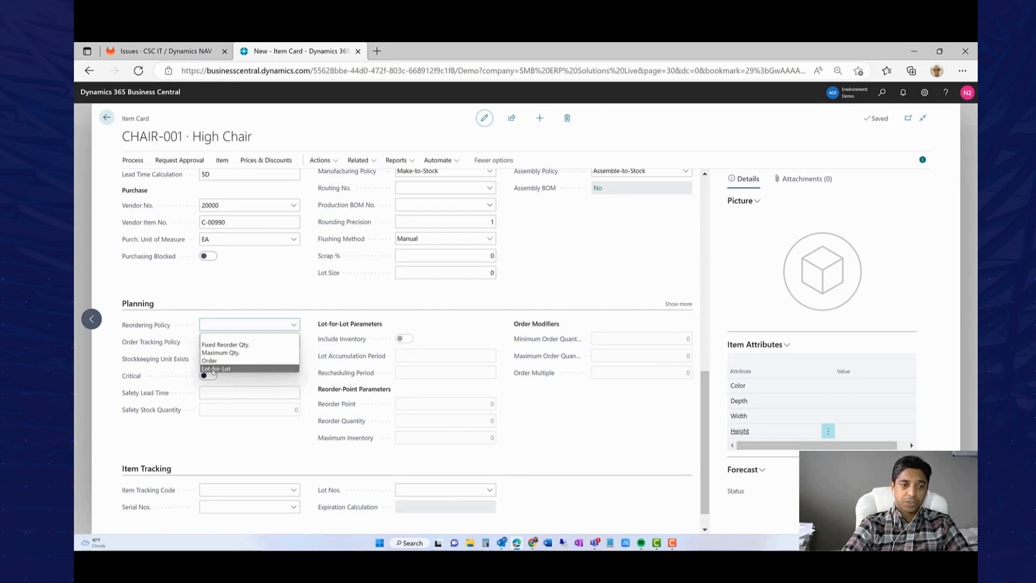
{"action": "left_click", "coordinate": [226, 368]}
{"action": "key", "text": "Tab"}
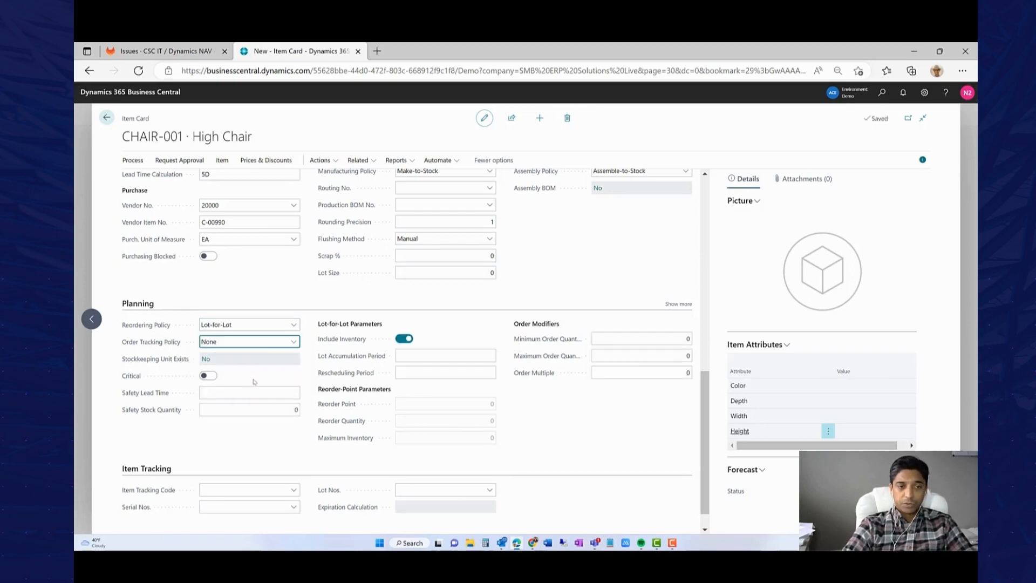
{"action": "left_click", "coordinate": [426, 354]}
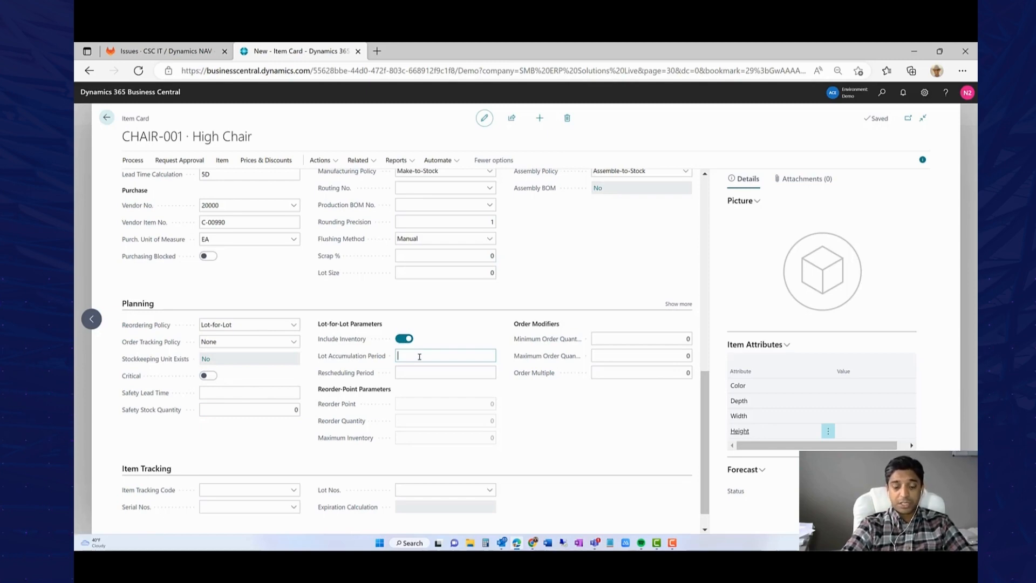
{"action": "type", "text": "5d"}
{"action": "key", "text": "Tab"}
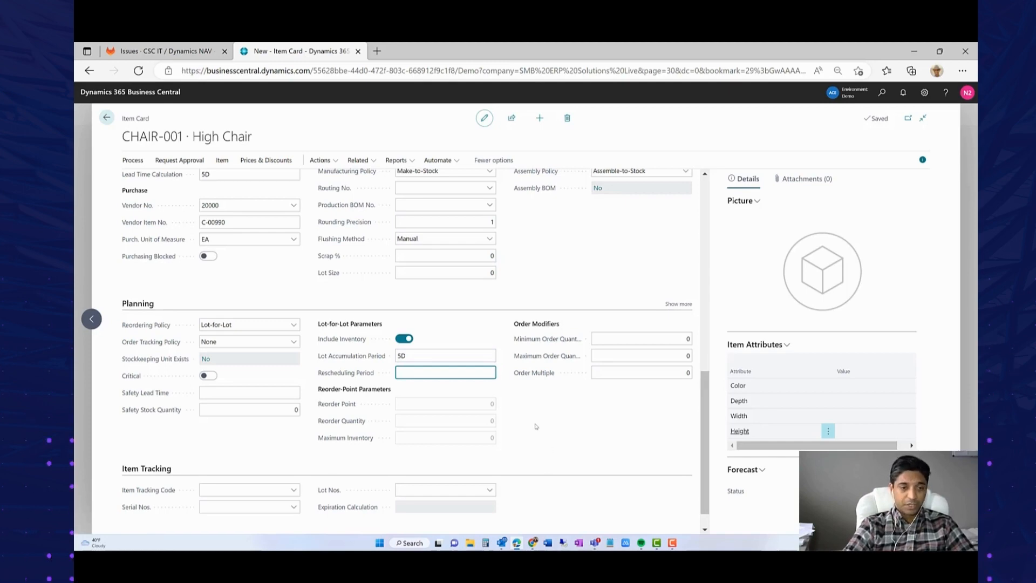
Review the item tracking codes on offer and the options for adding an item picture, without choosing any.
{"action": "scroll", "coordinate": [542, 438], "scroll_direction": "down", "scroll_amount": 1}
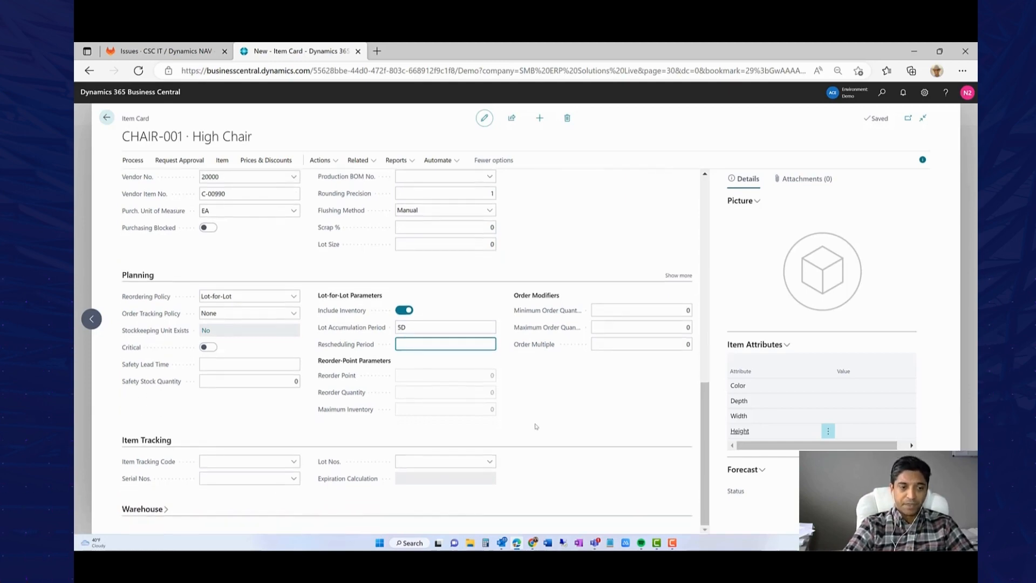
{"action": "left_click", "coordinate": [294, 461]}
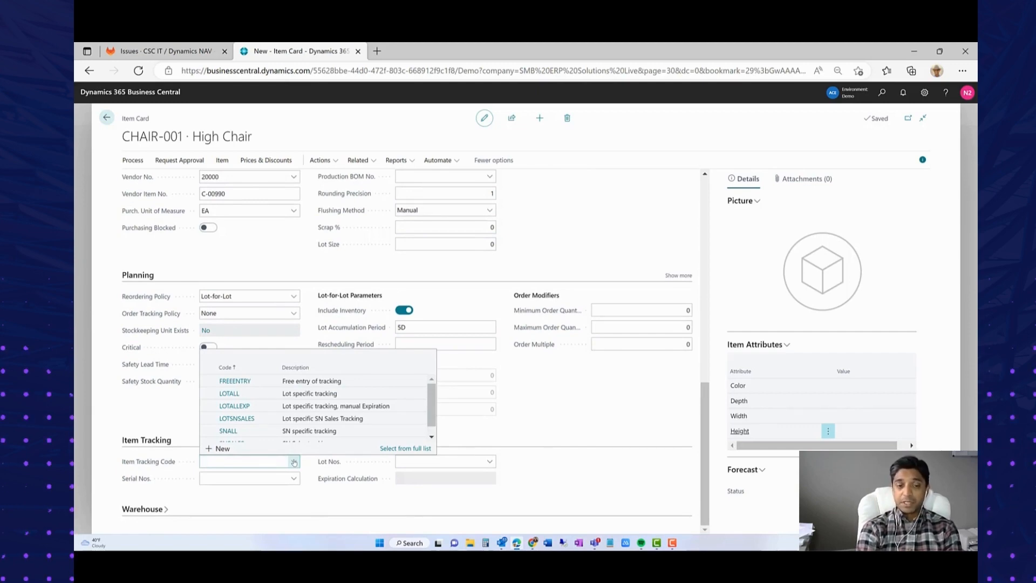
{"action": "left_click", "coordinate": [374, 508]}
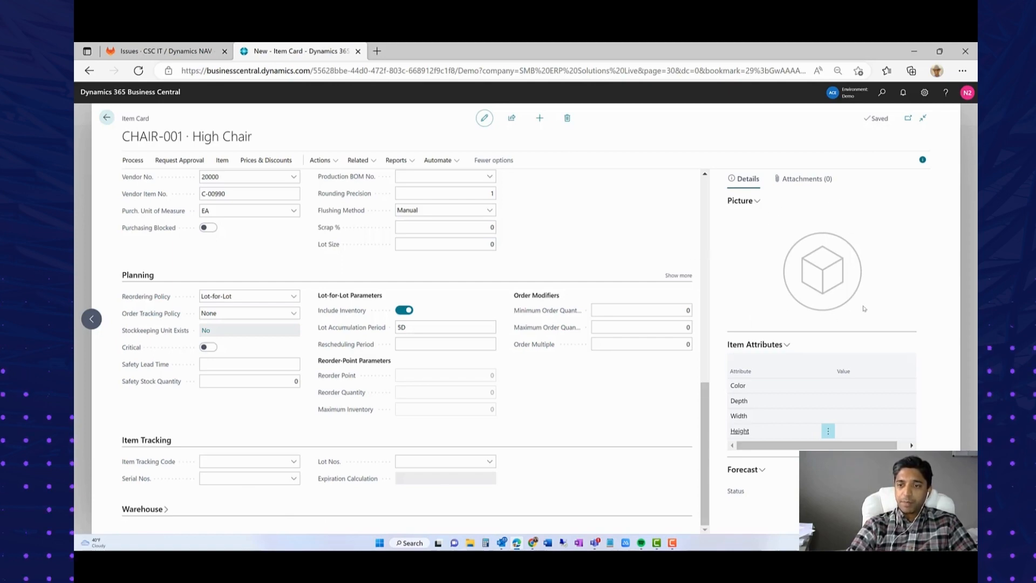
{"action": "left_click", "coordinate": [758, 201]}
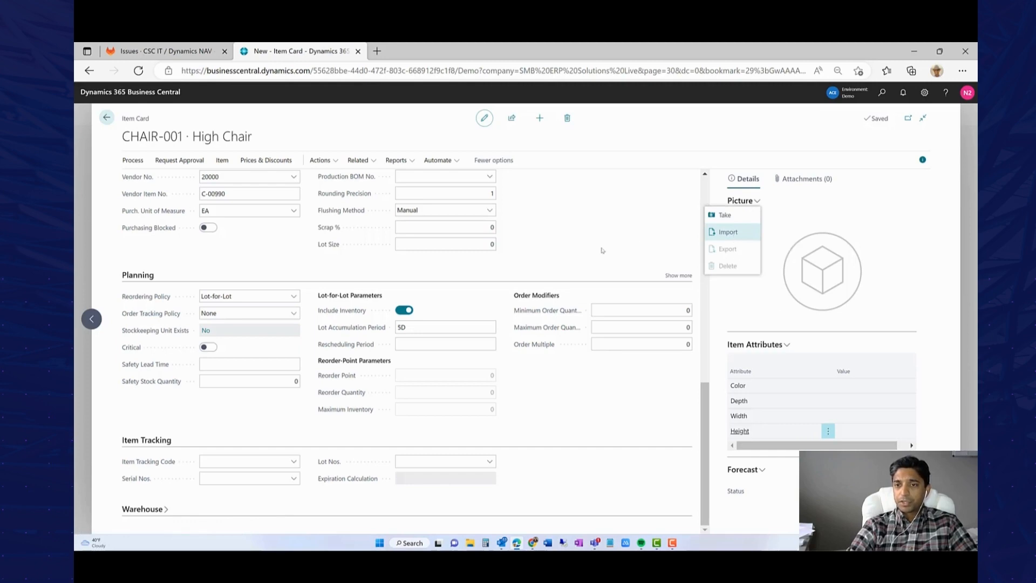
{"action": "key", "text": "Escape"}
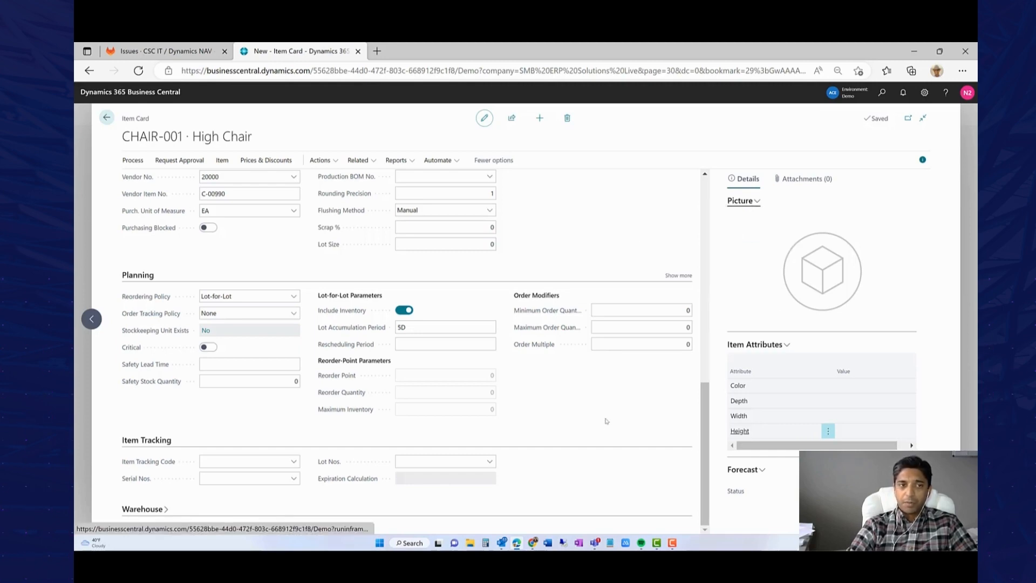